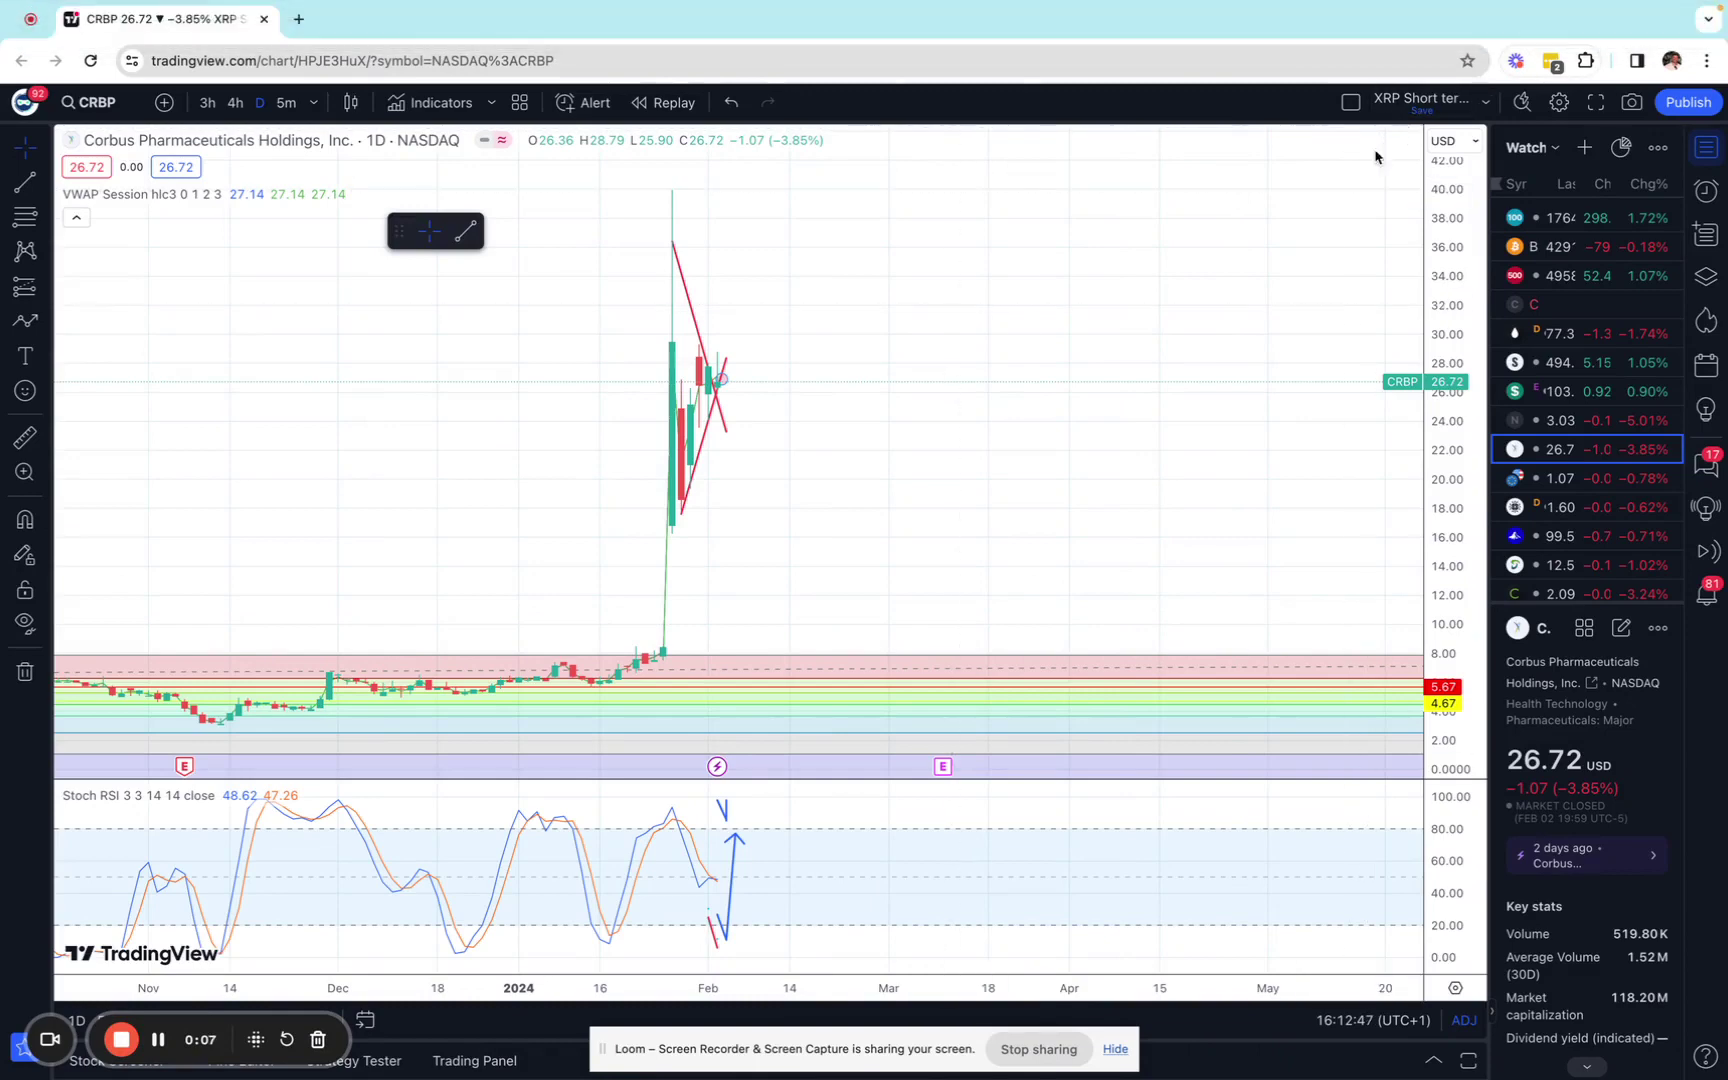
scroll(814, 486, "down", 3)
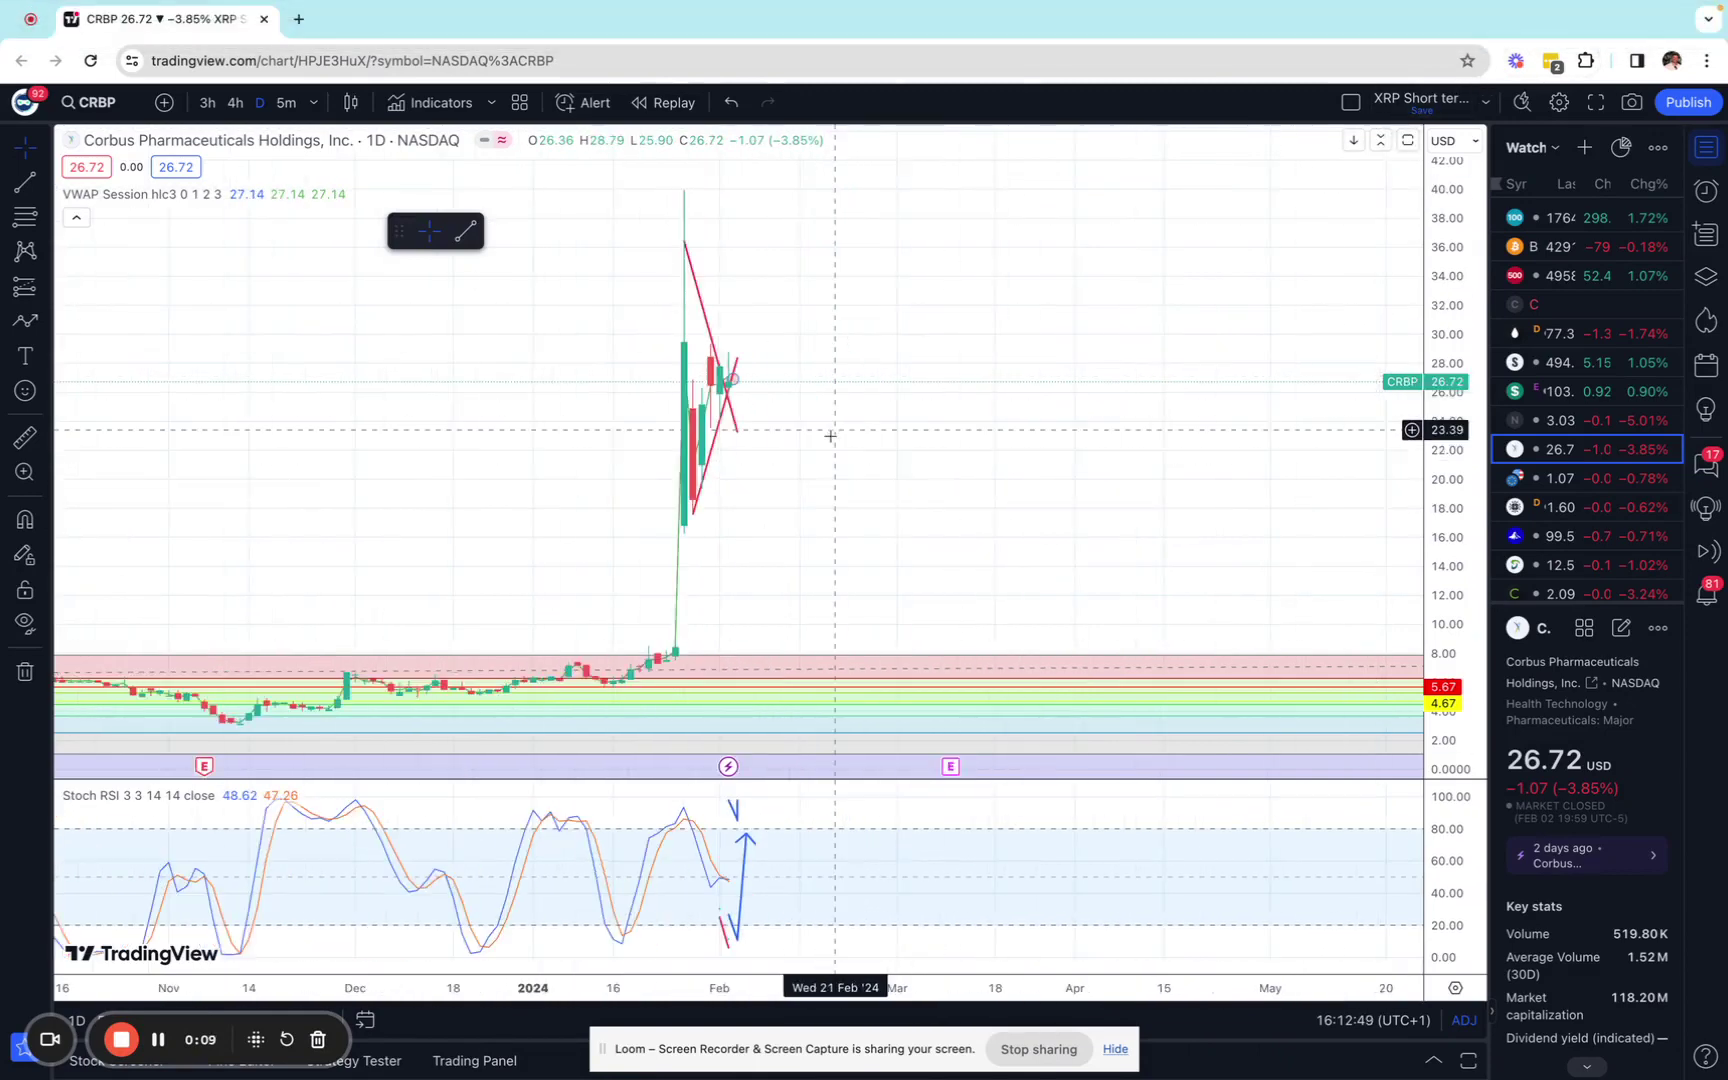
scroll(814, 486, "up", 4)
scroll(716, 499, "up", 4)
scroll(513, 514, "up", 4)
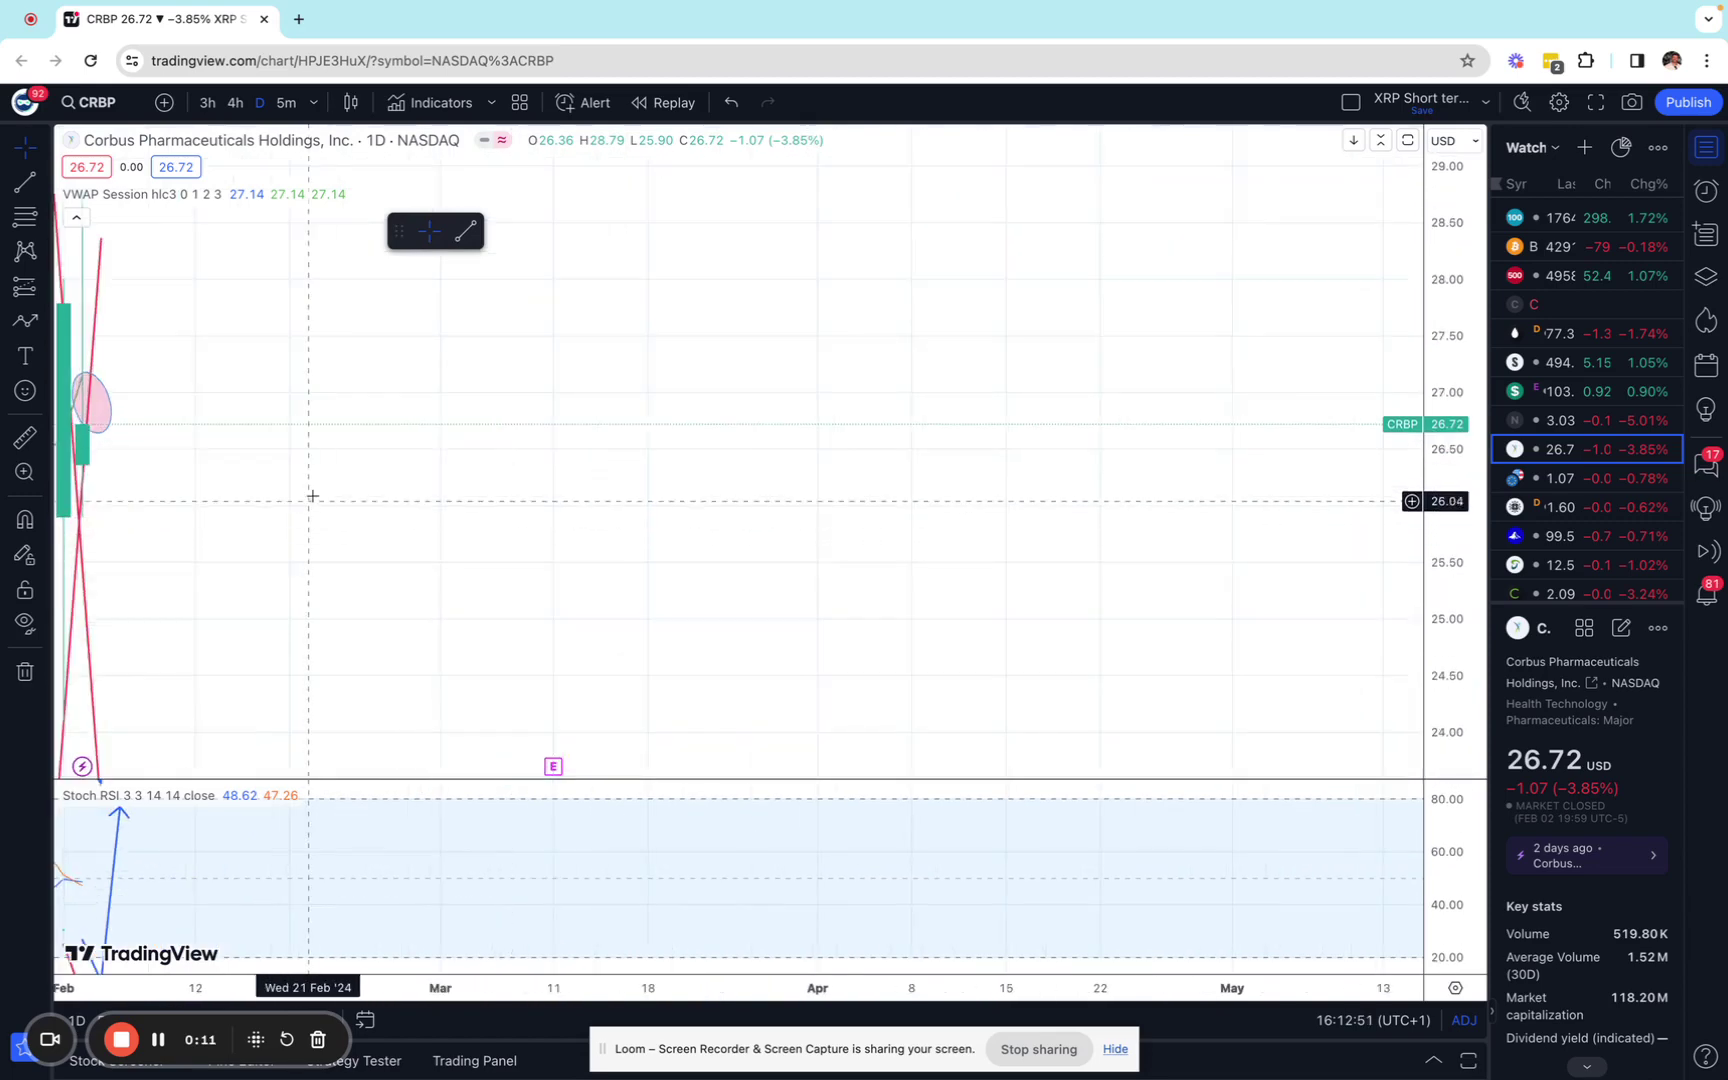
Step: Pan the chart to bring the triangle and recent candles back into view
left_click_drag(385, 483, 853, 478)
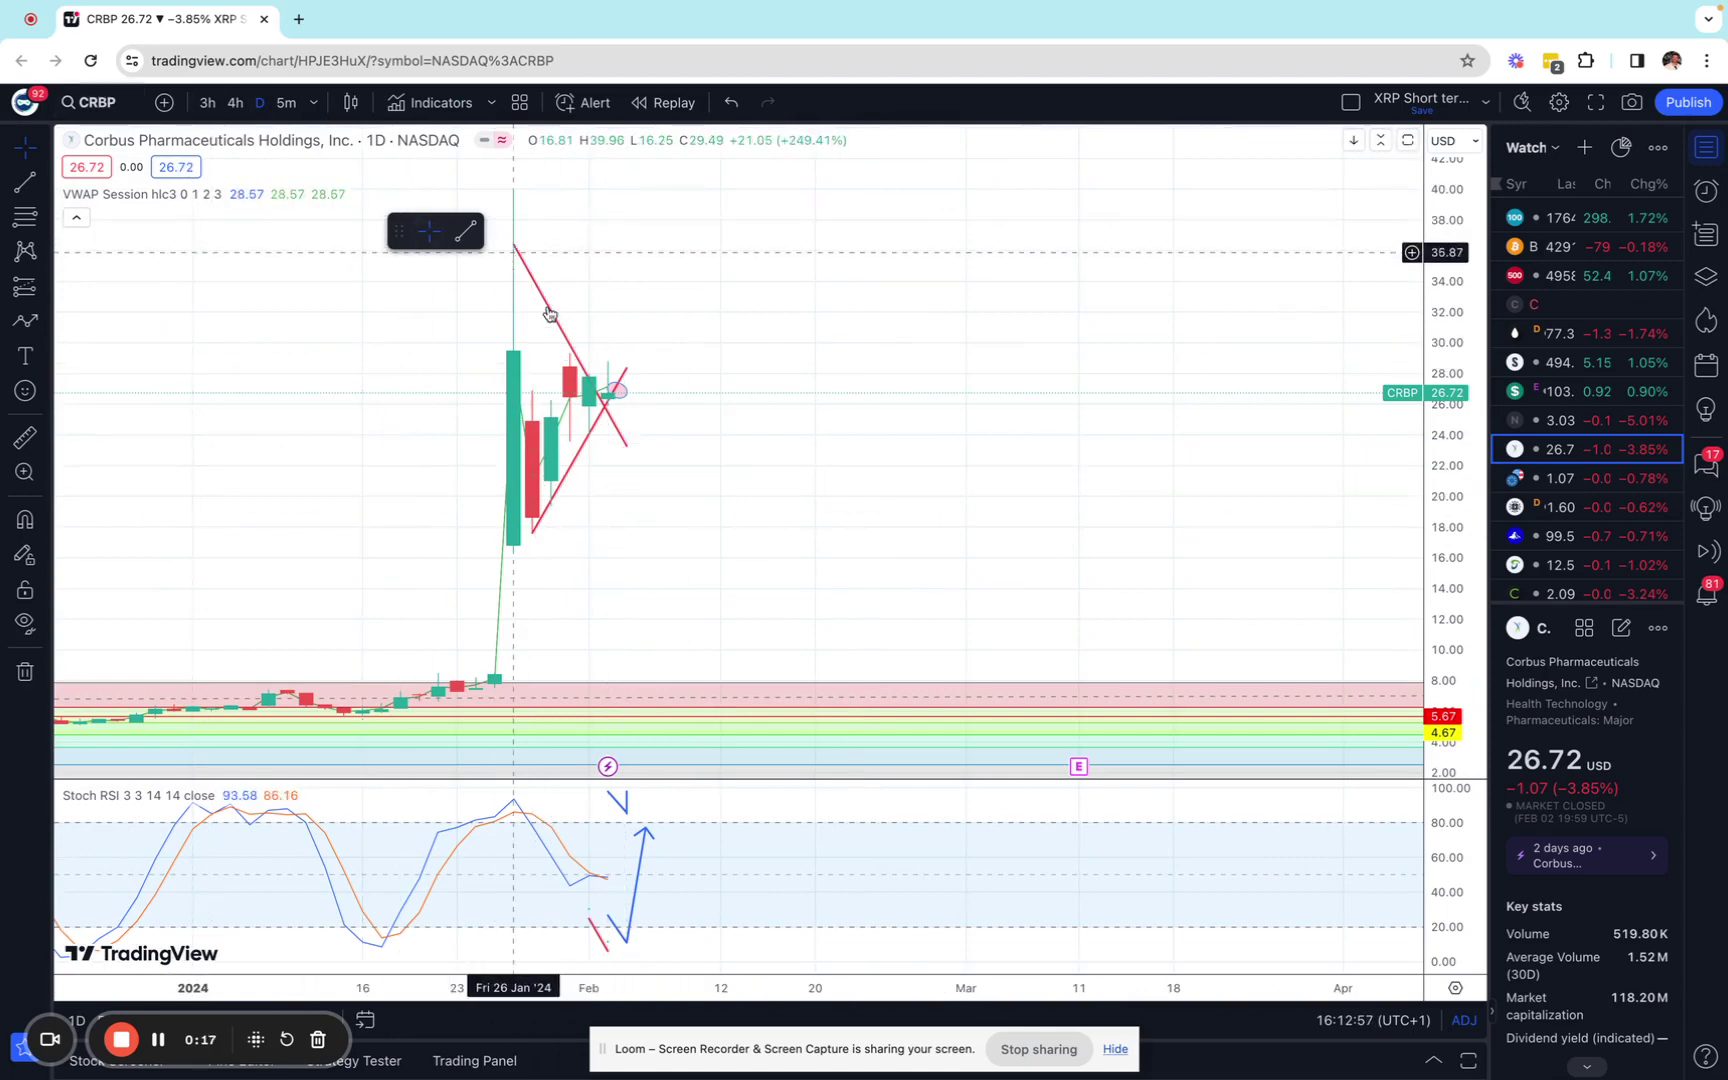
left_click(320, 104)
left_click(723, 201)
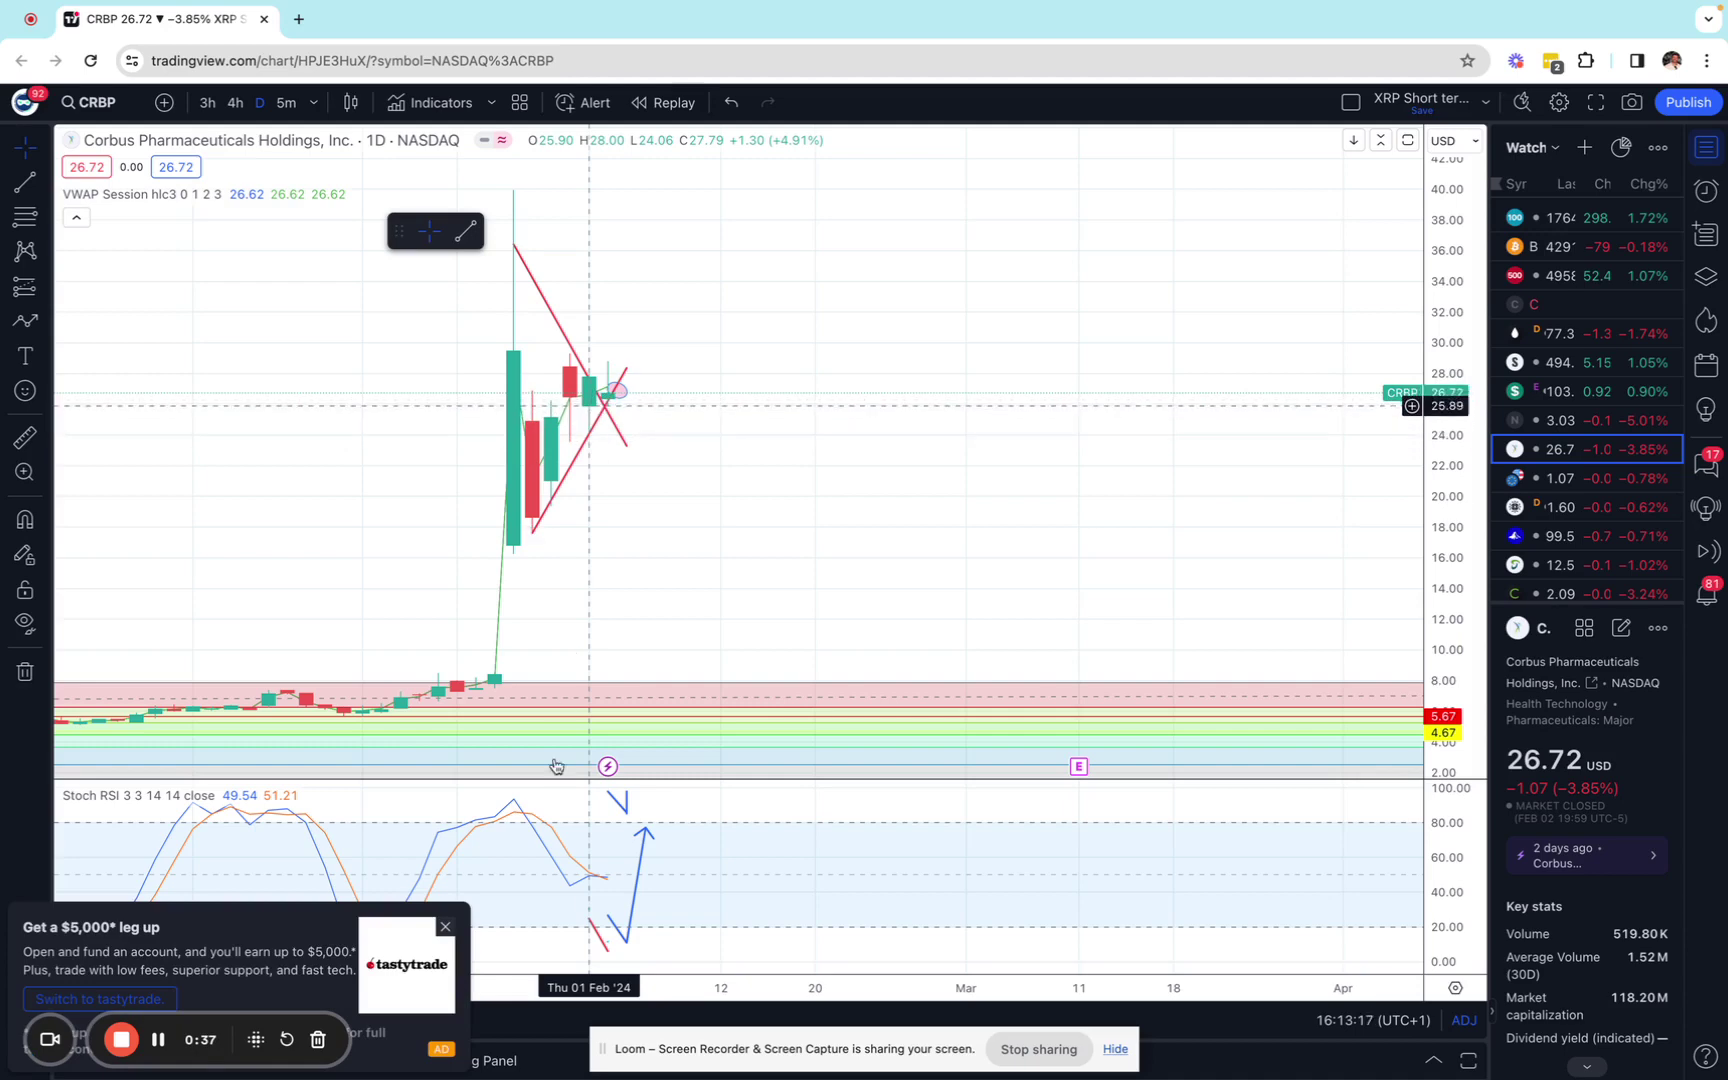
Step: Dismiss the tastytrade ad and the 'Go ad-free' modal, leaving the timeframe list open
left_click(445, 928)
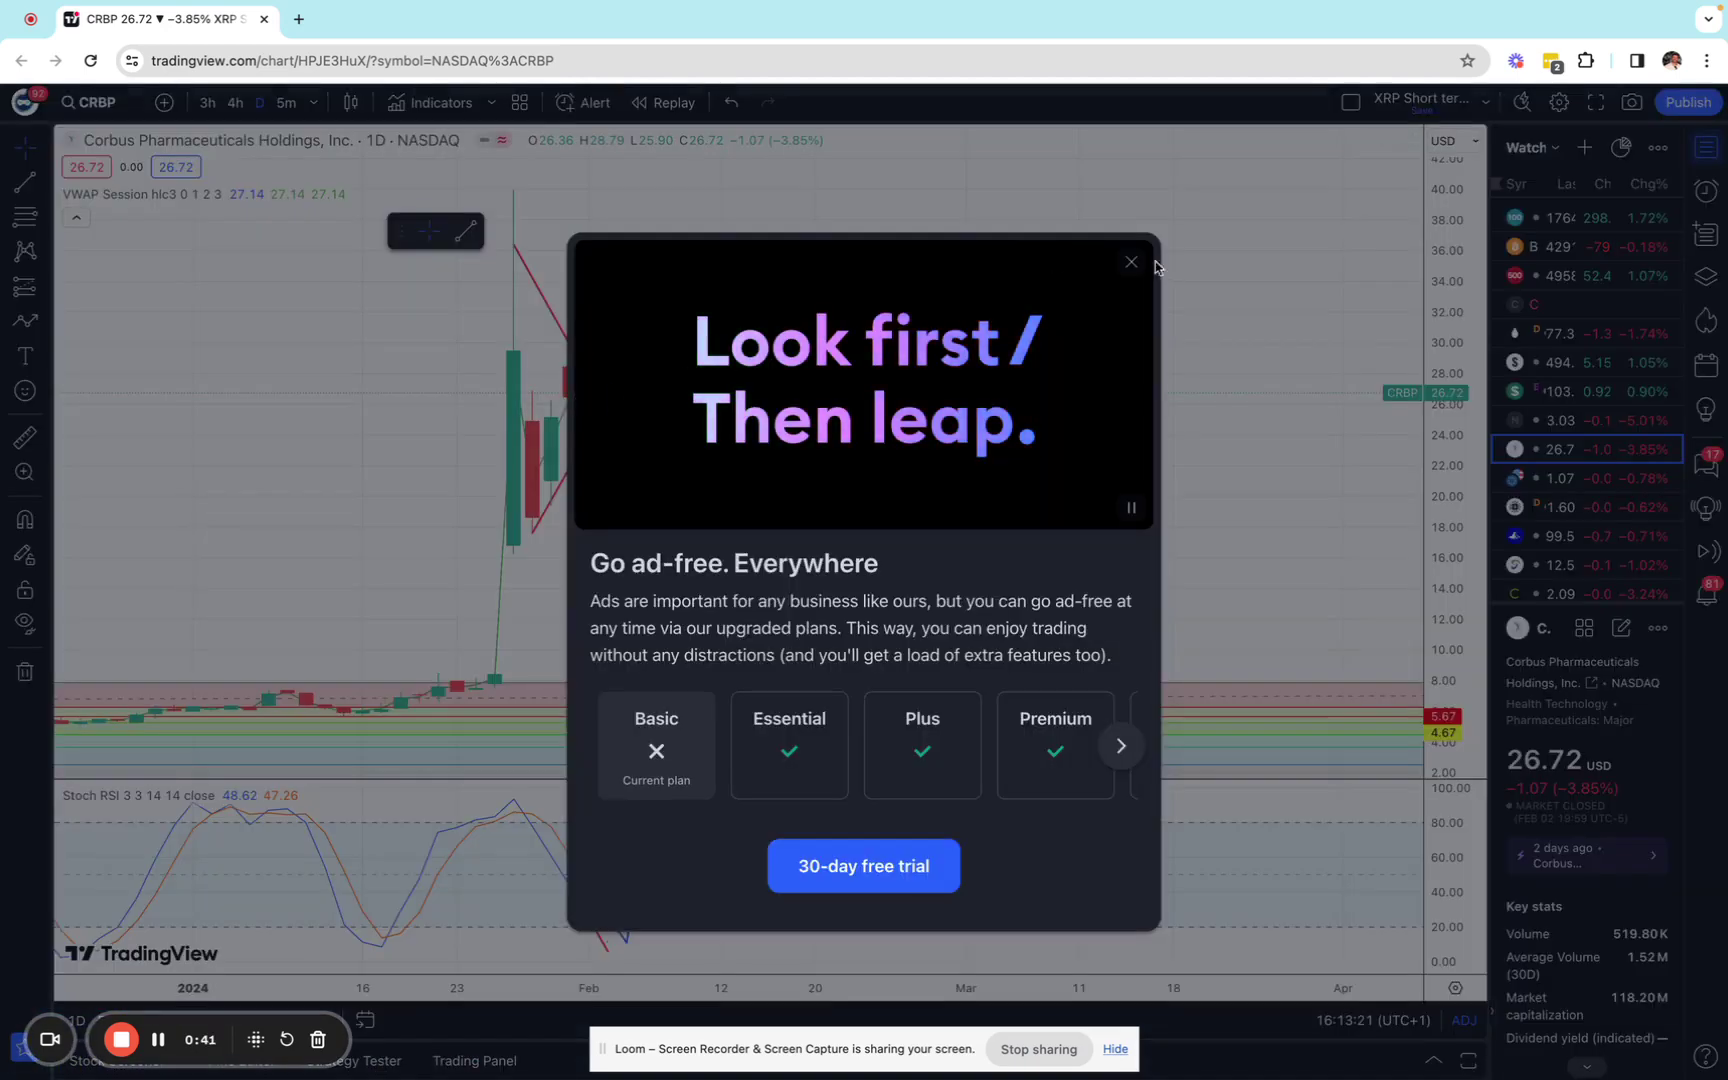
left_click(1138, 260)
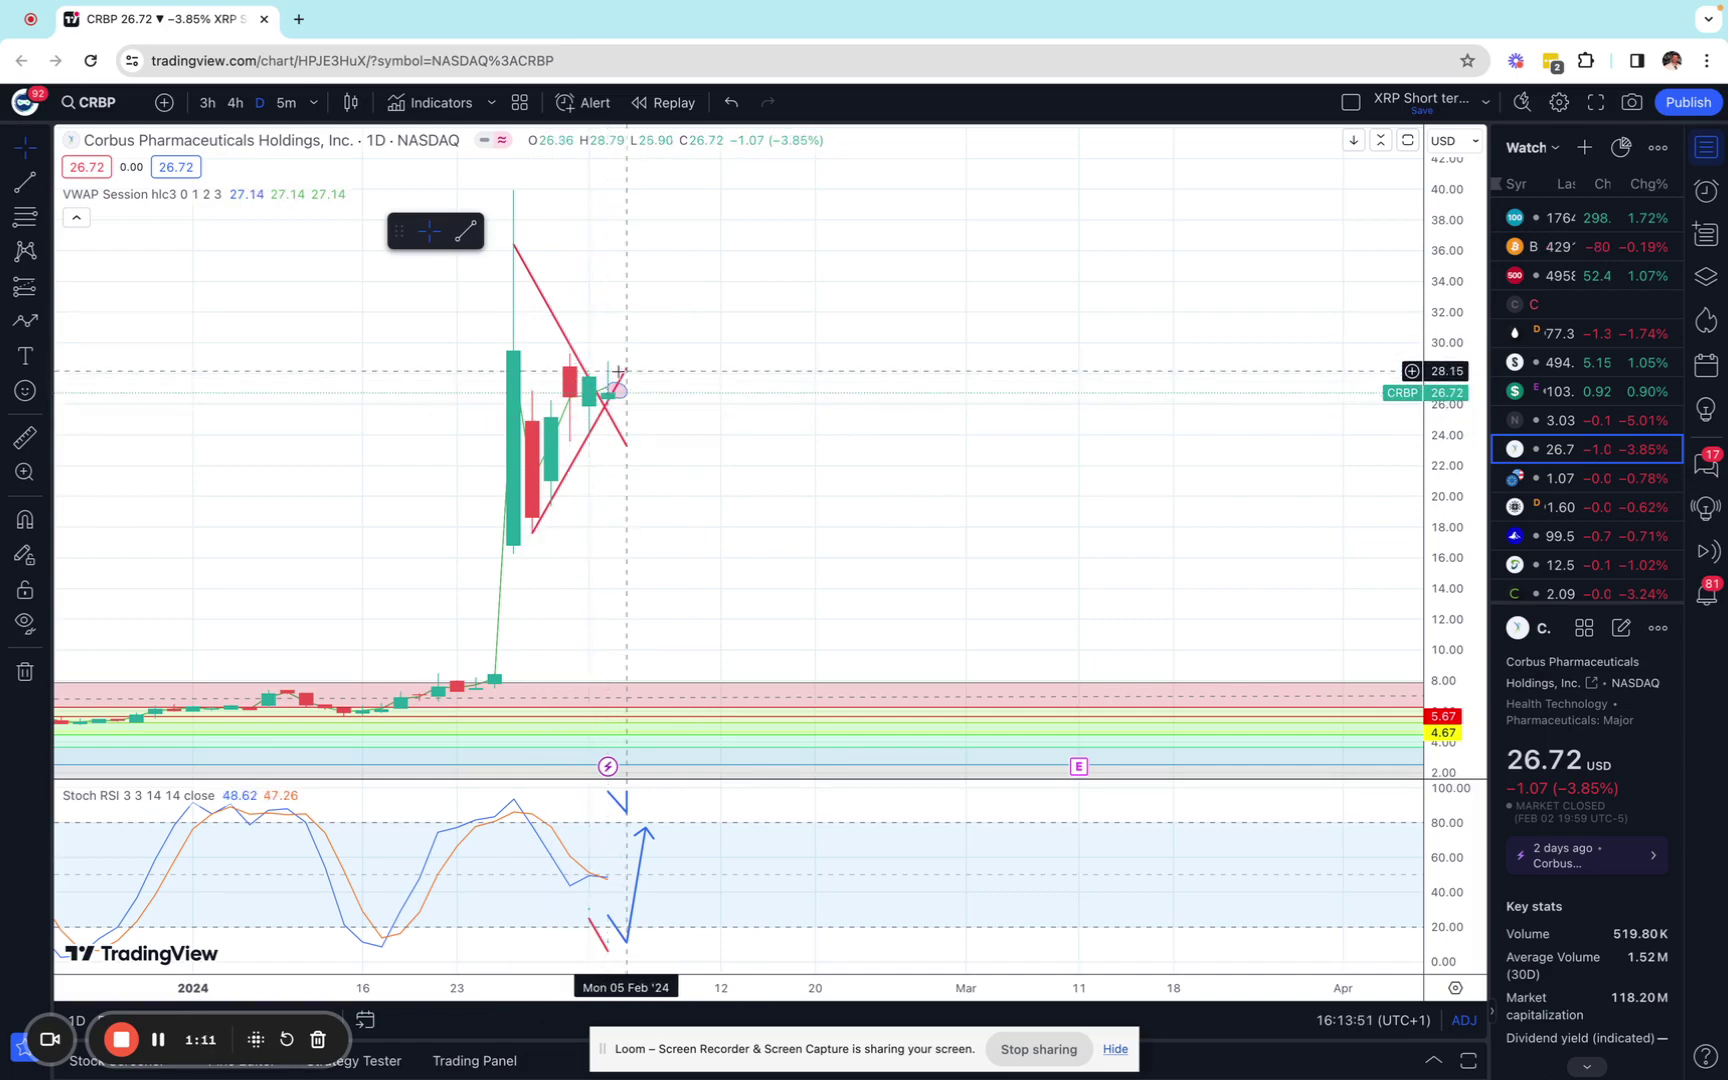
left_click(625, 372)
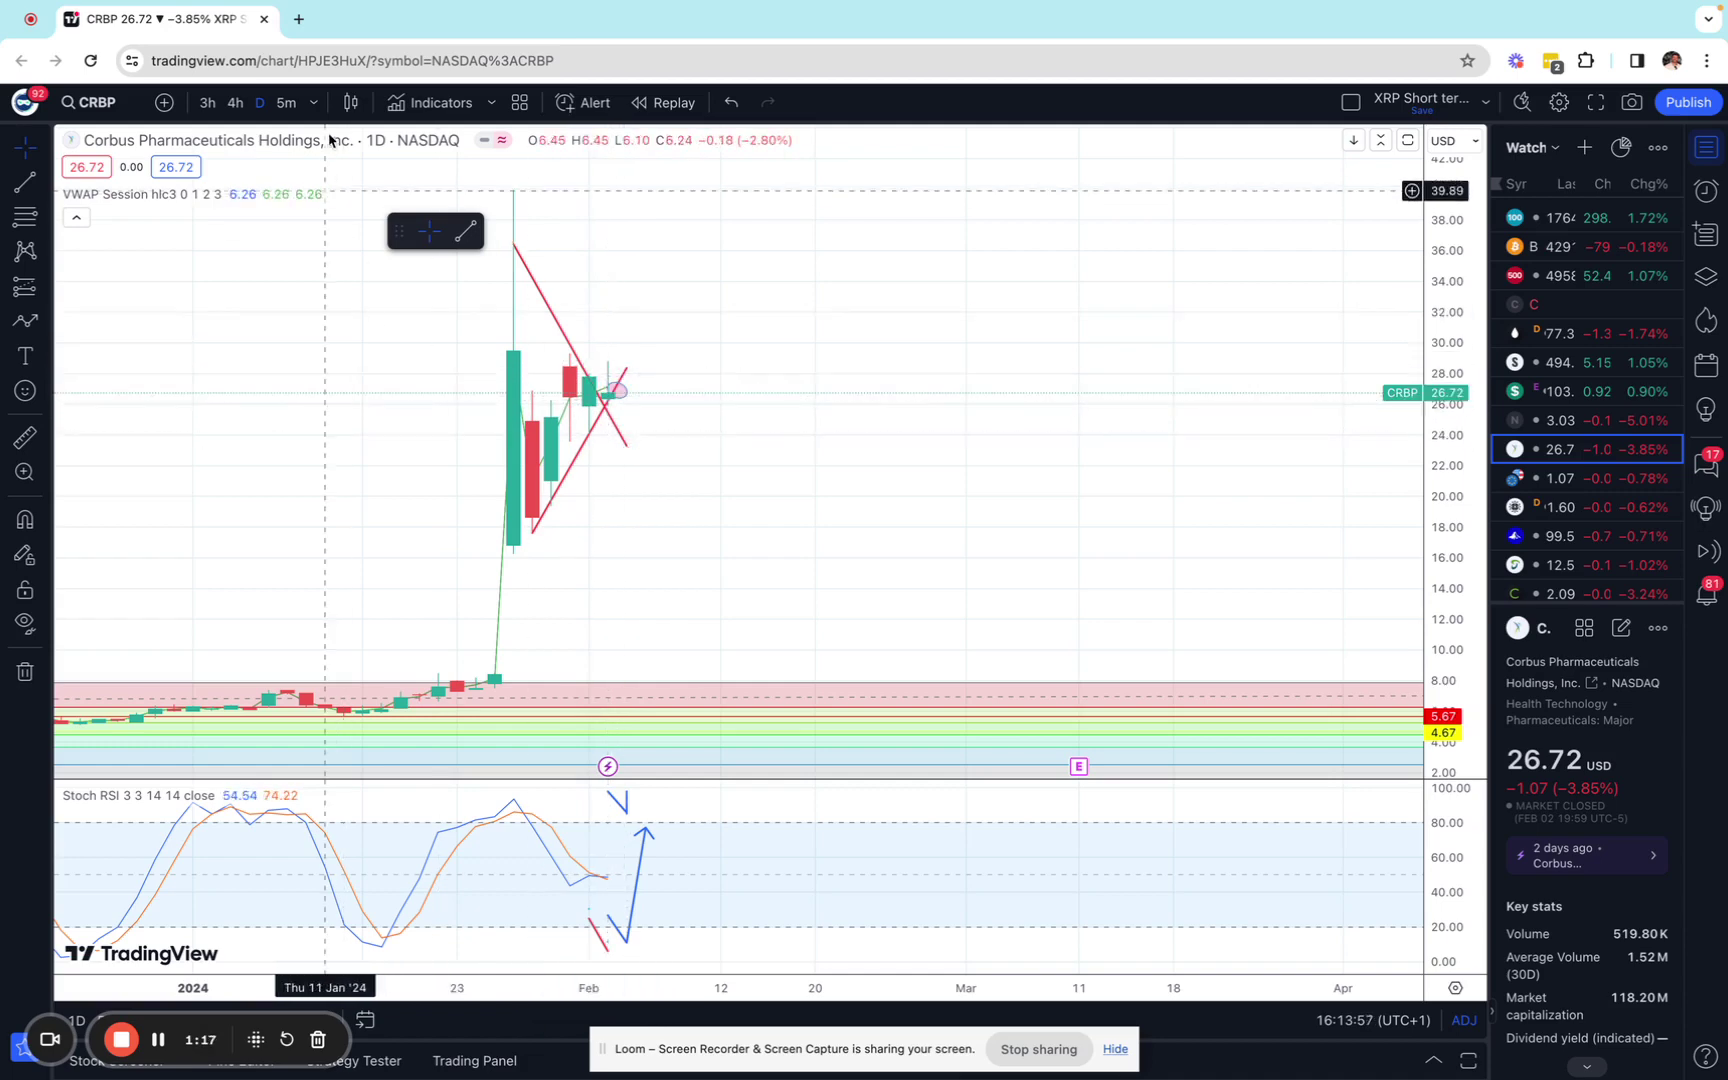
left_click(319, 105)
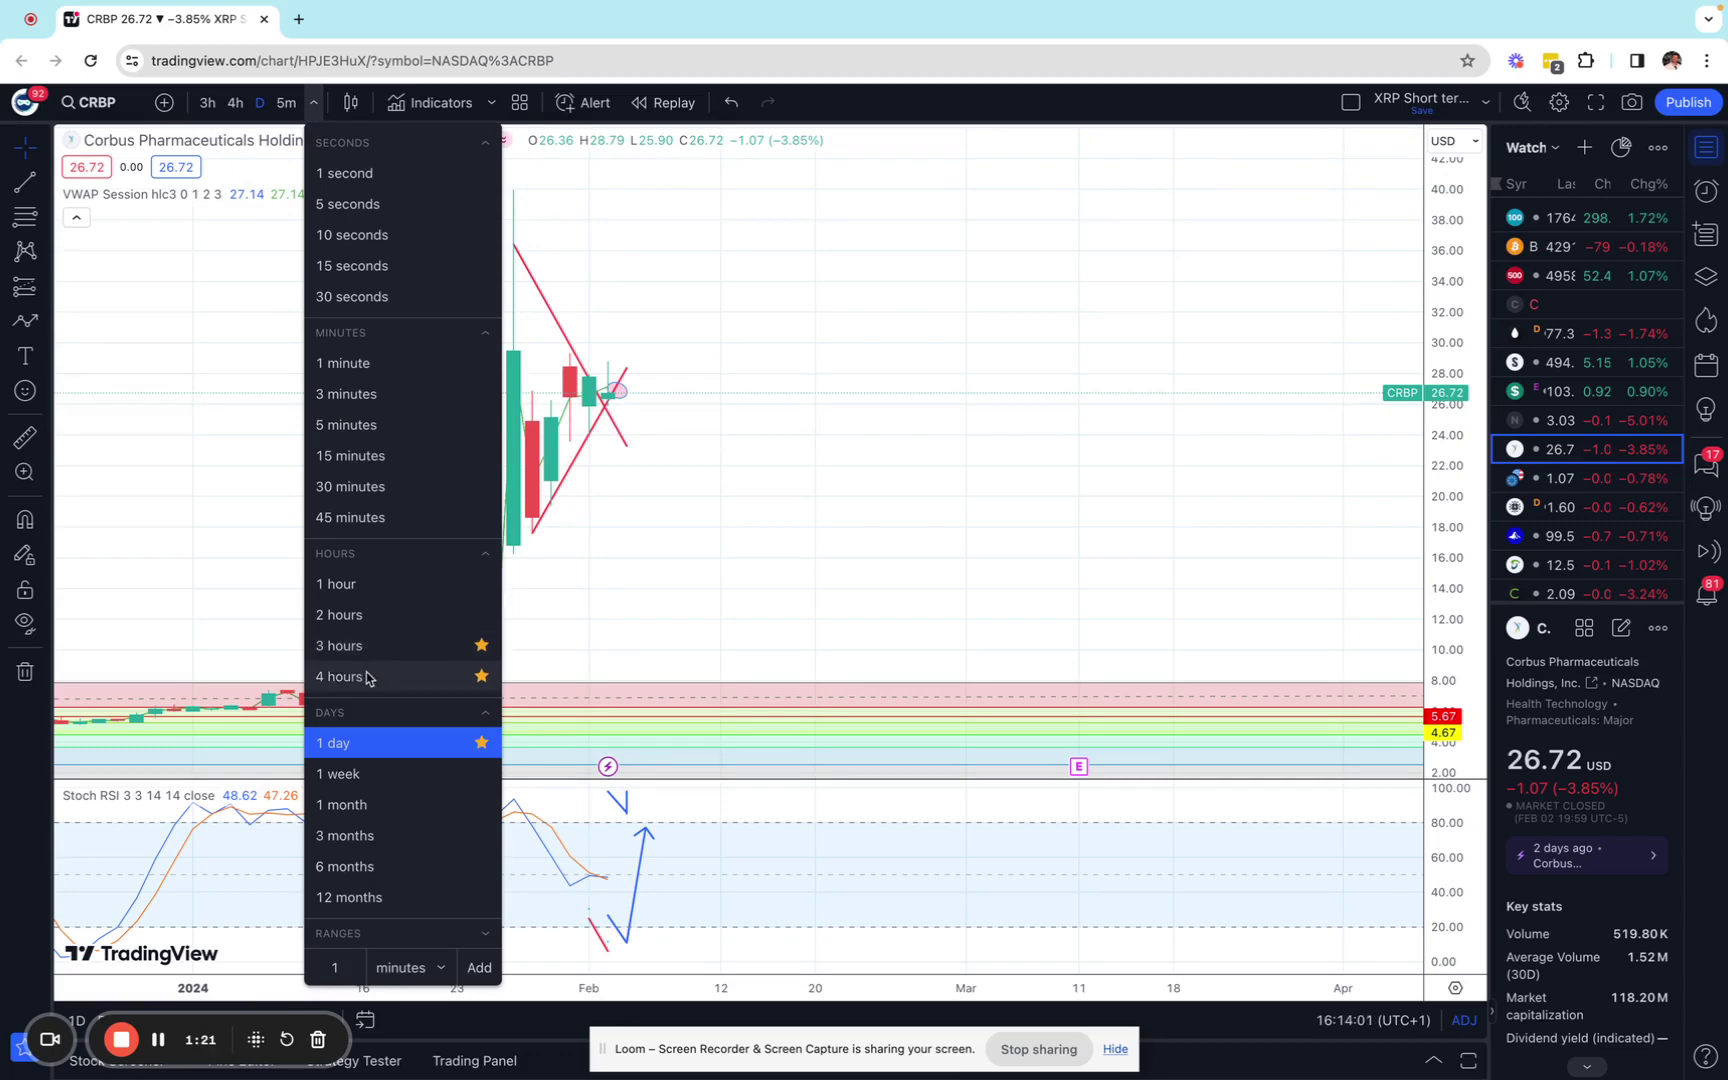
Step: Put the CRBP chart on 1-hour candles and reopen the timeframe list
left_click(352, 585)
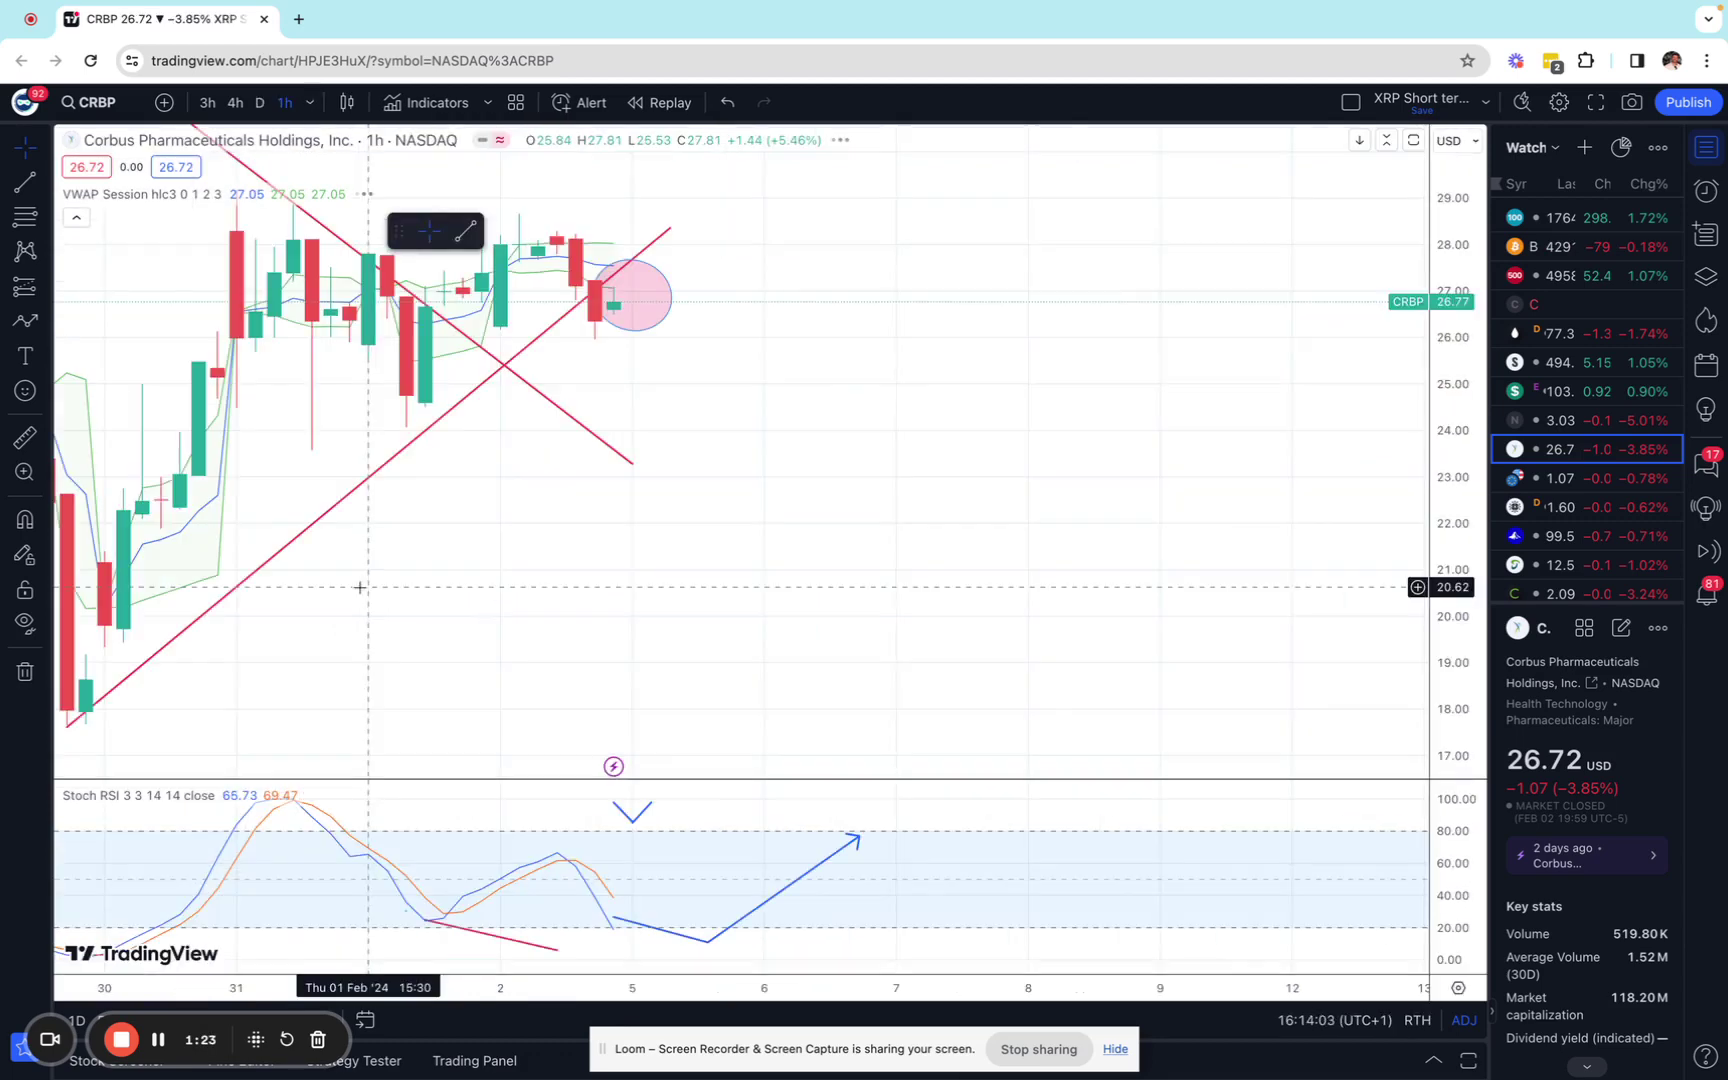
scroll(380, 578, "down", 2)
scroll(540, 567, "down", 2)
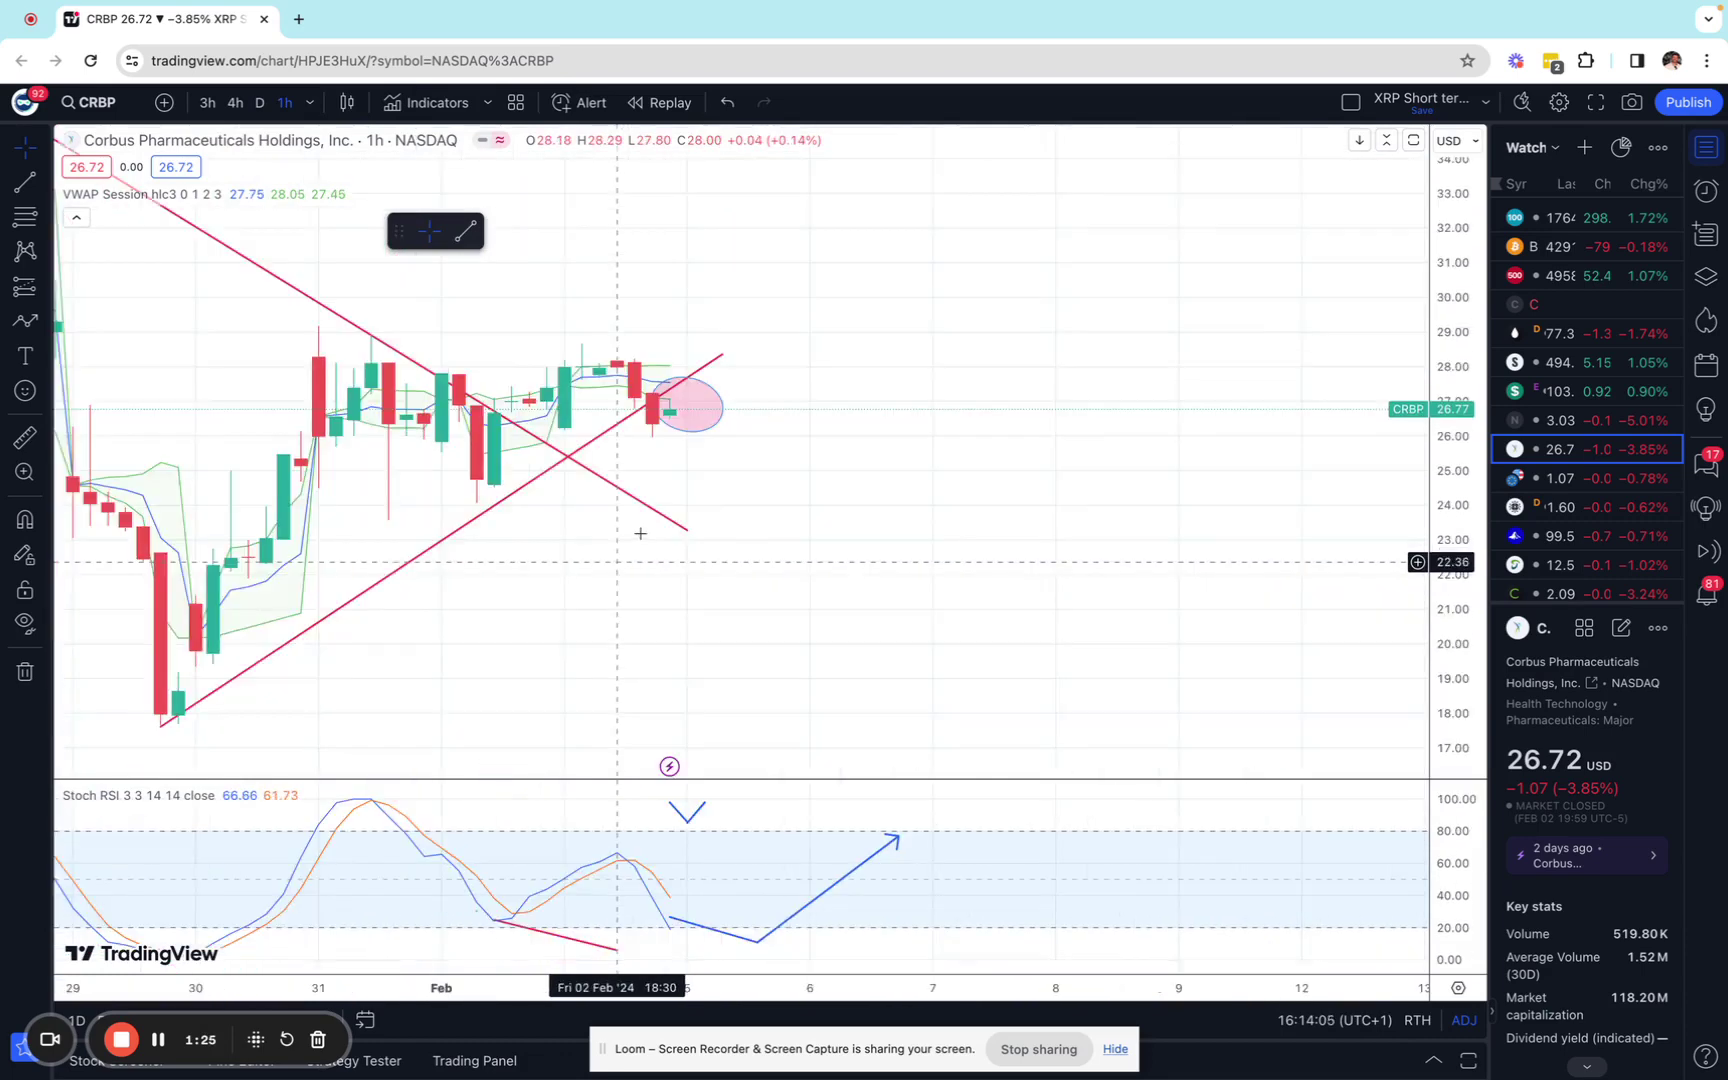
scroll(646, 544, "down", 3)
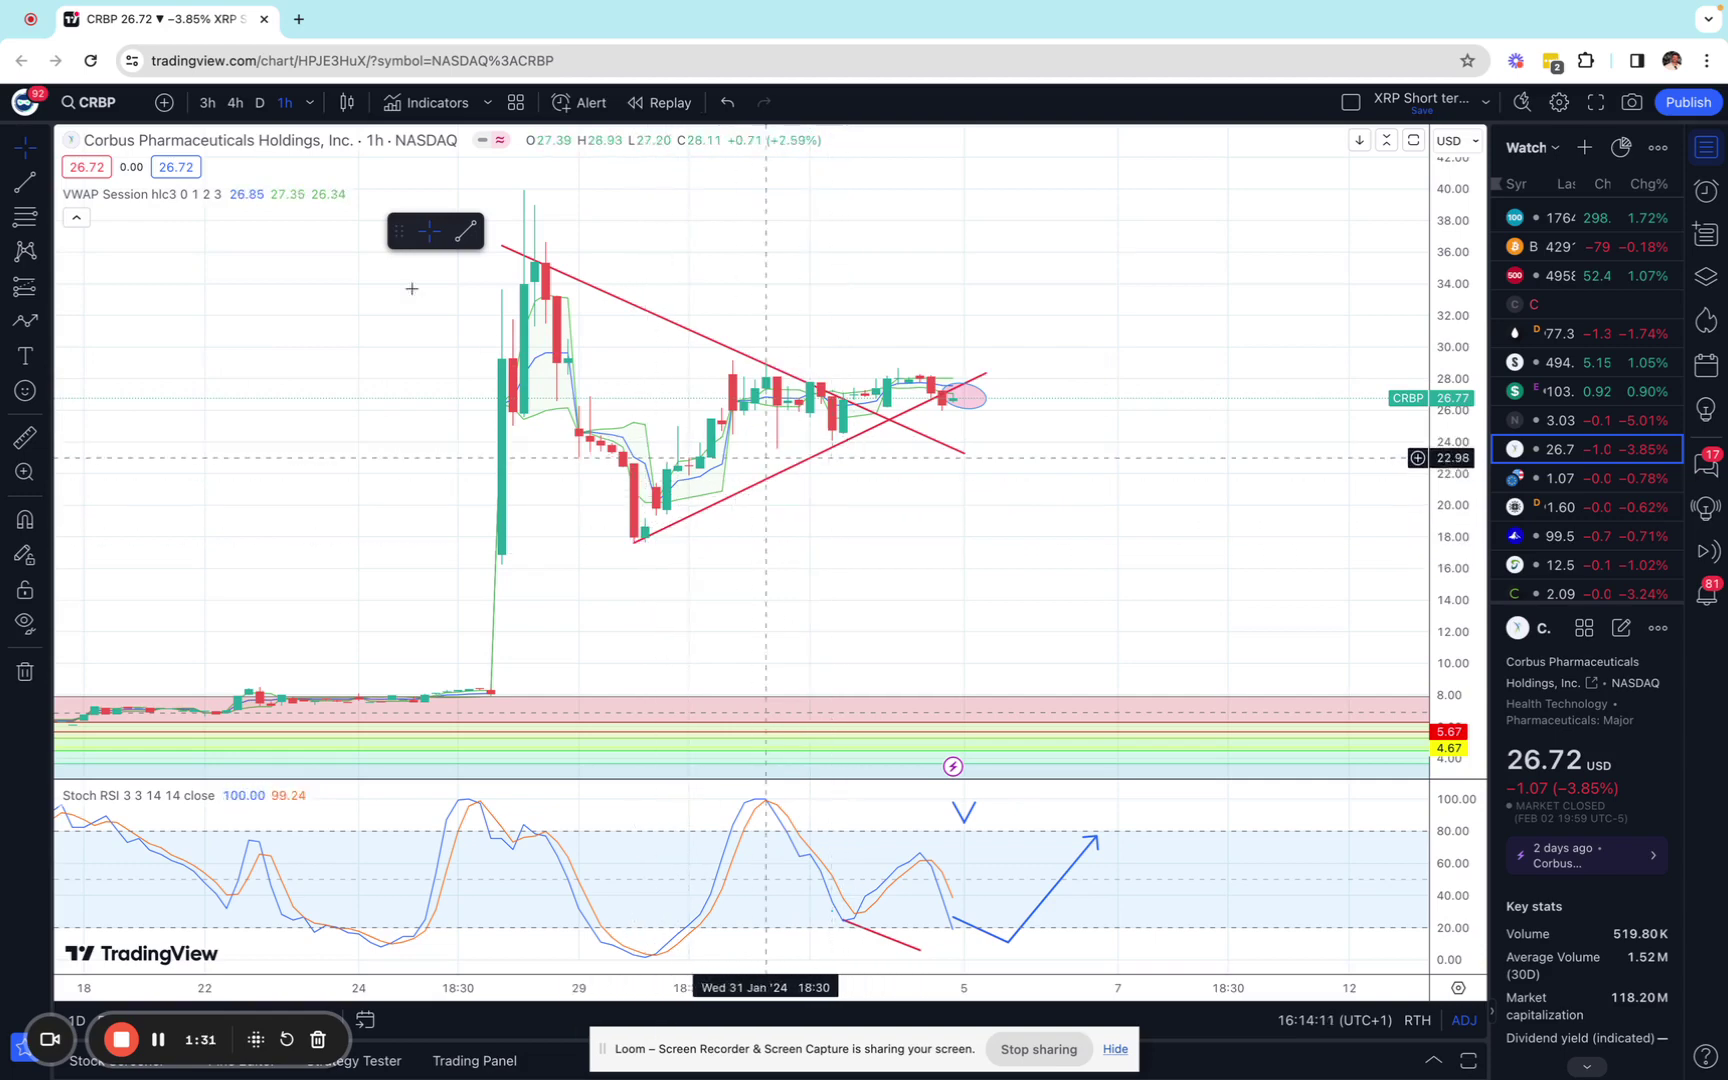
left_click(313, 102)
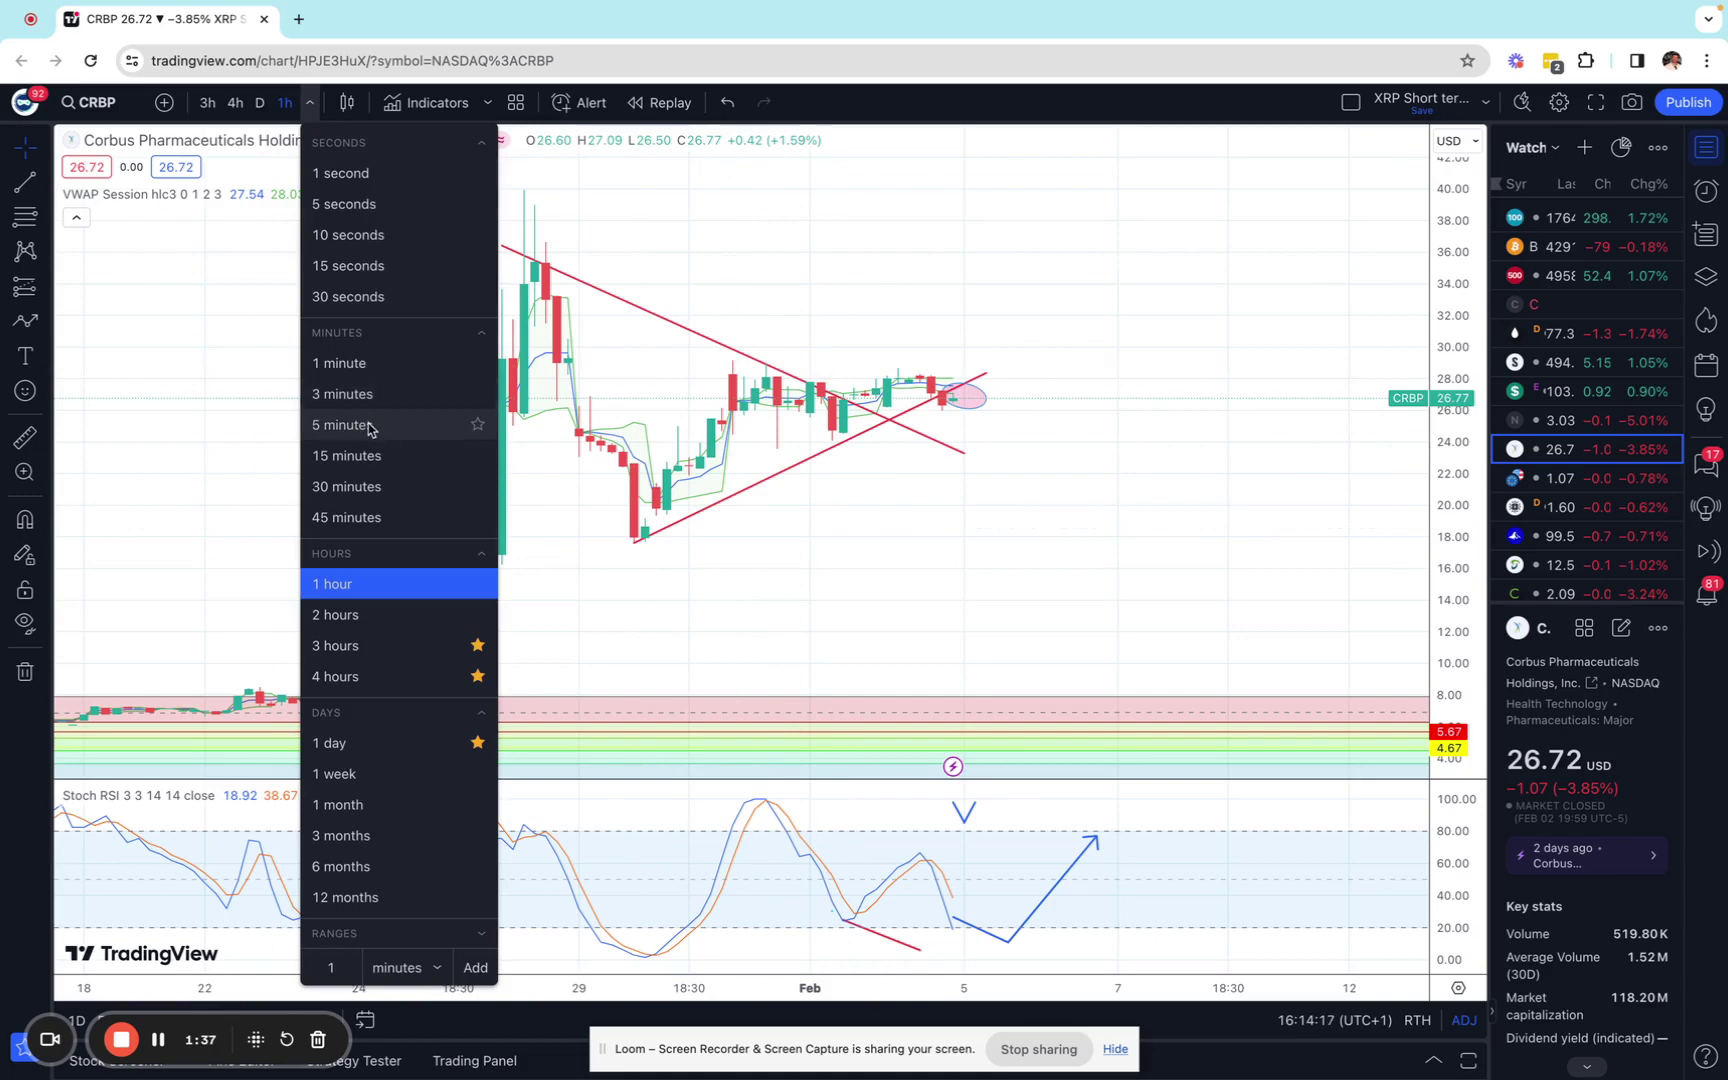
Step: Switch to 5-minute candles and inspect the rising and descending red trendlines
left_click(369, 426)
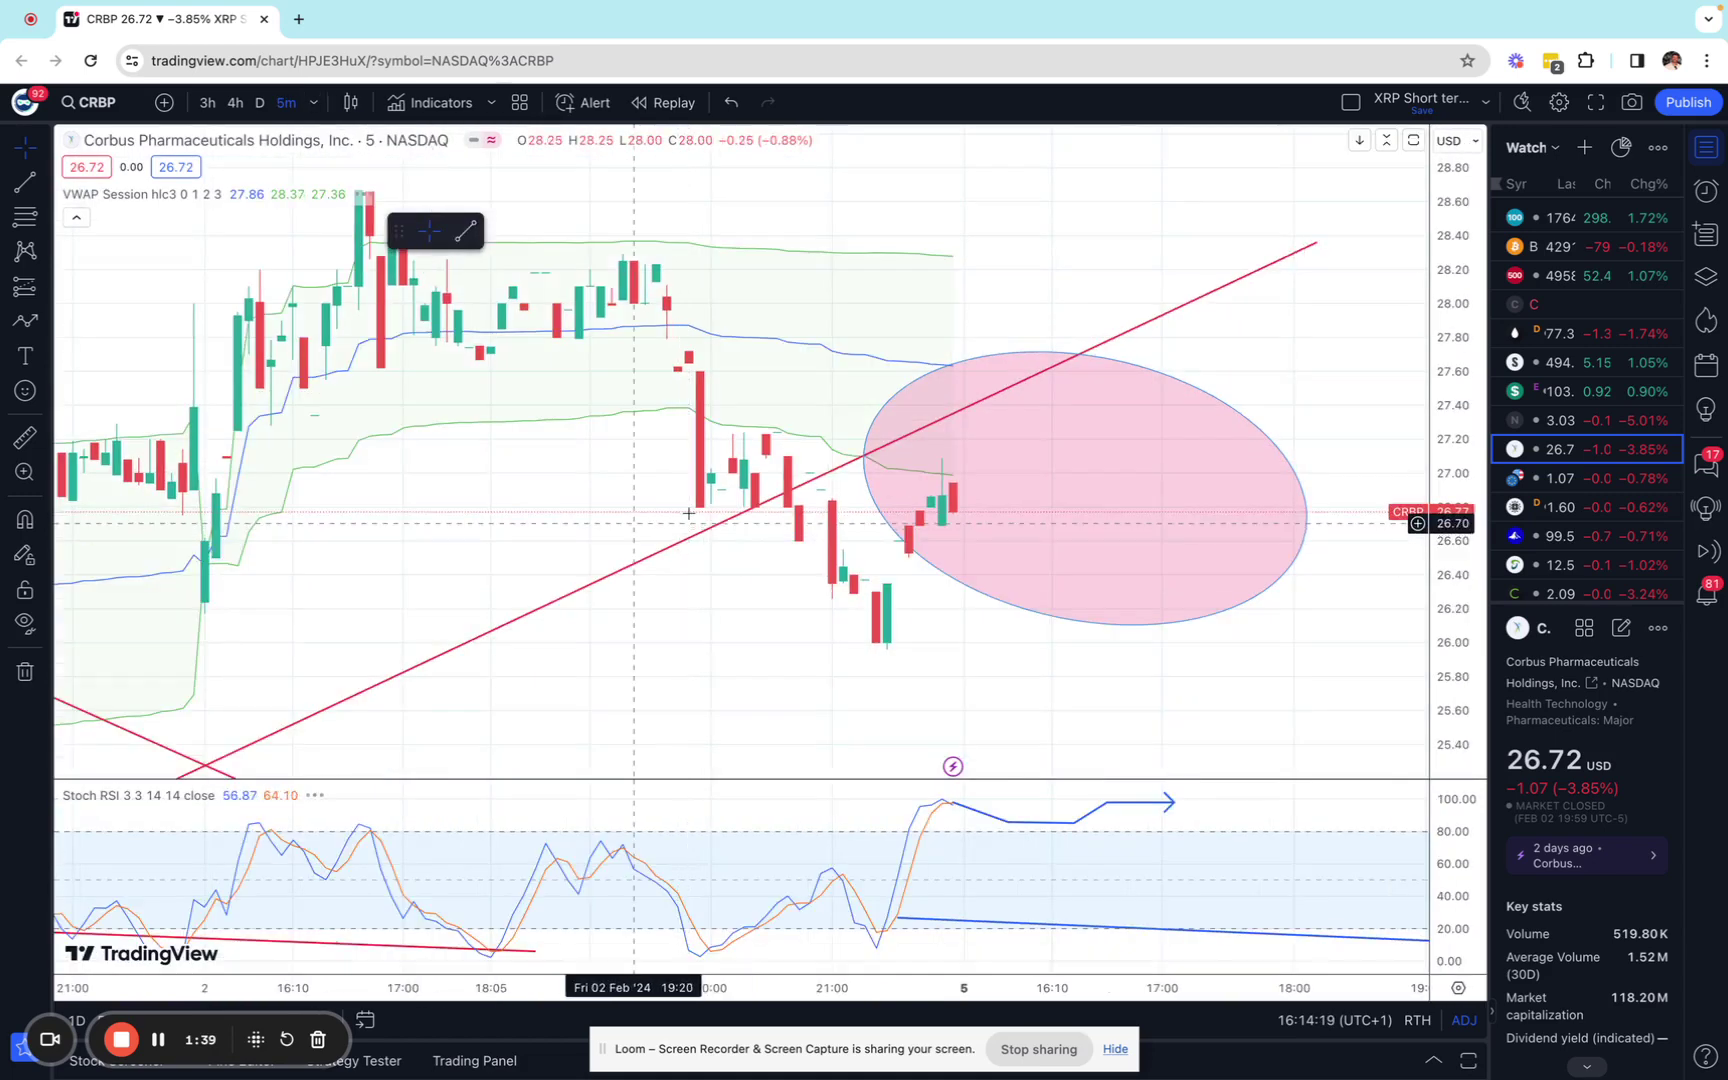
scroll(689, 515, "down", 3)
scroll(756, 527, "down", 3)
scroll(810, 533, "down", 3)
scroll(868, 538, "down", 2)
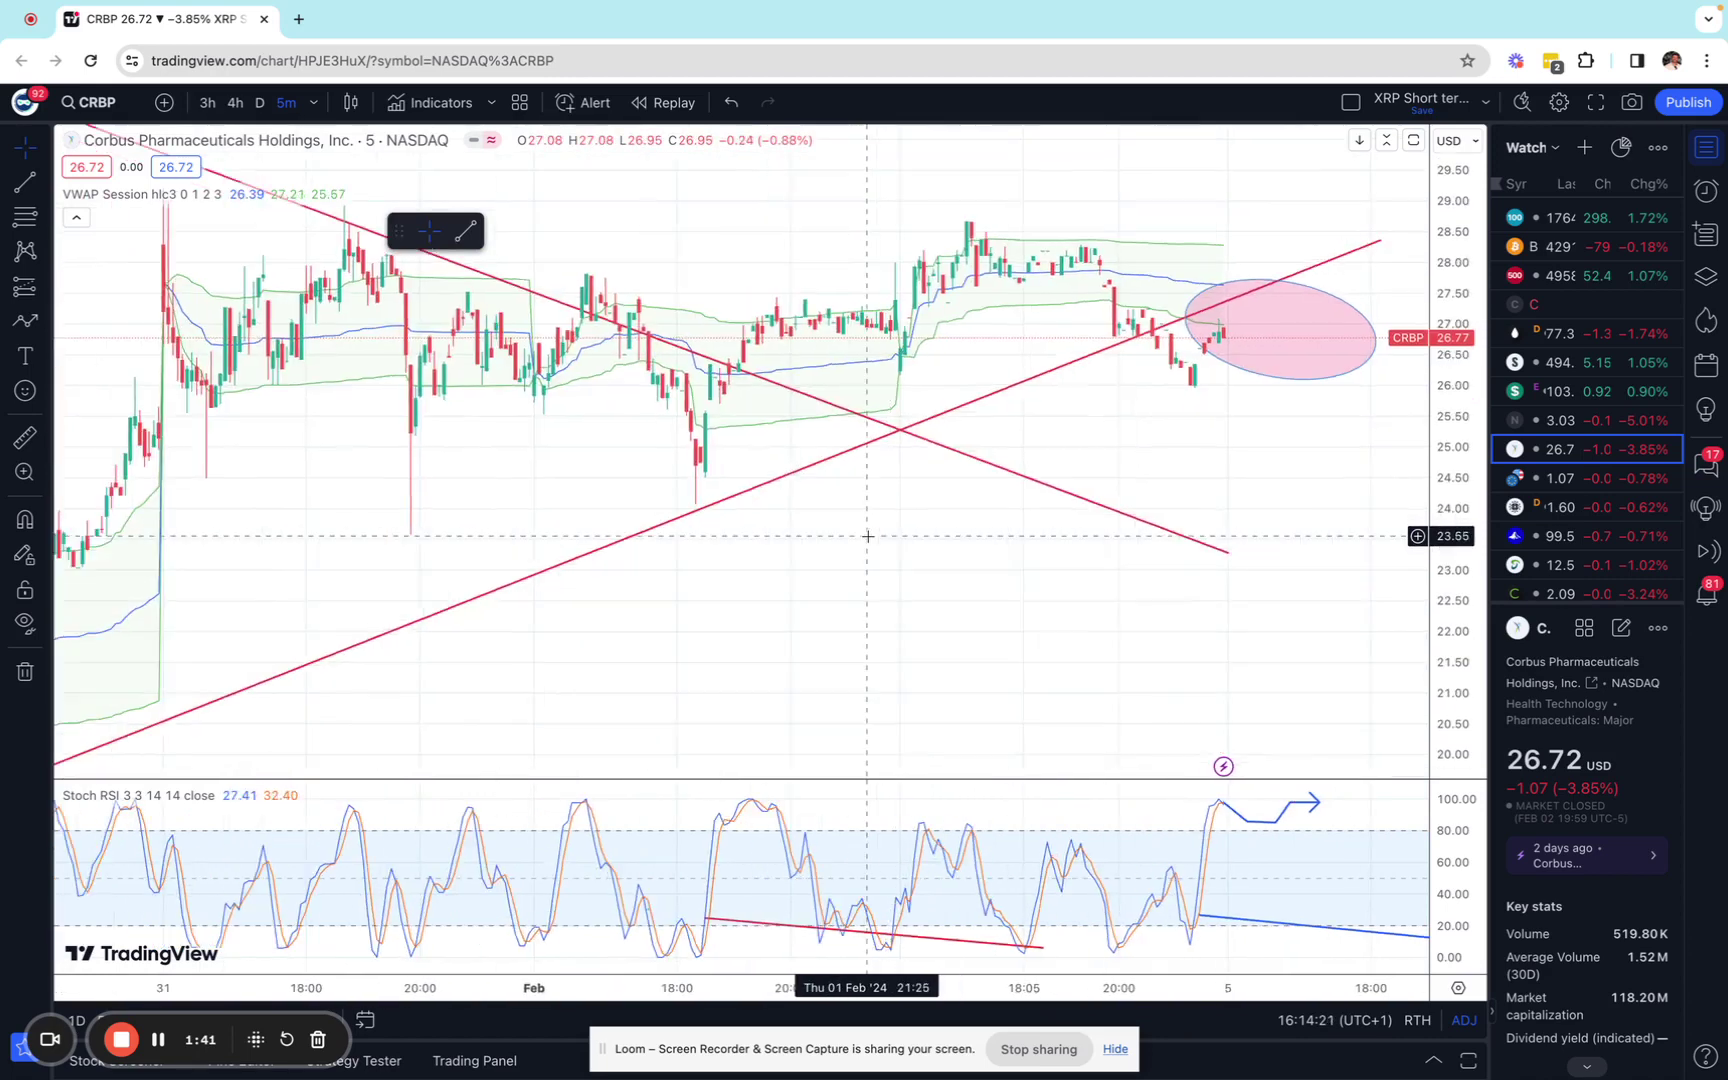
scroll(868, 538, "down", 3)
scroll(869, 538, "down", 3)
scroll(869, 537, "down", 3)
scroll(675, 608, "down", 3)
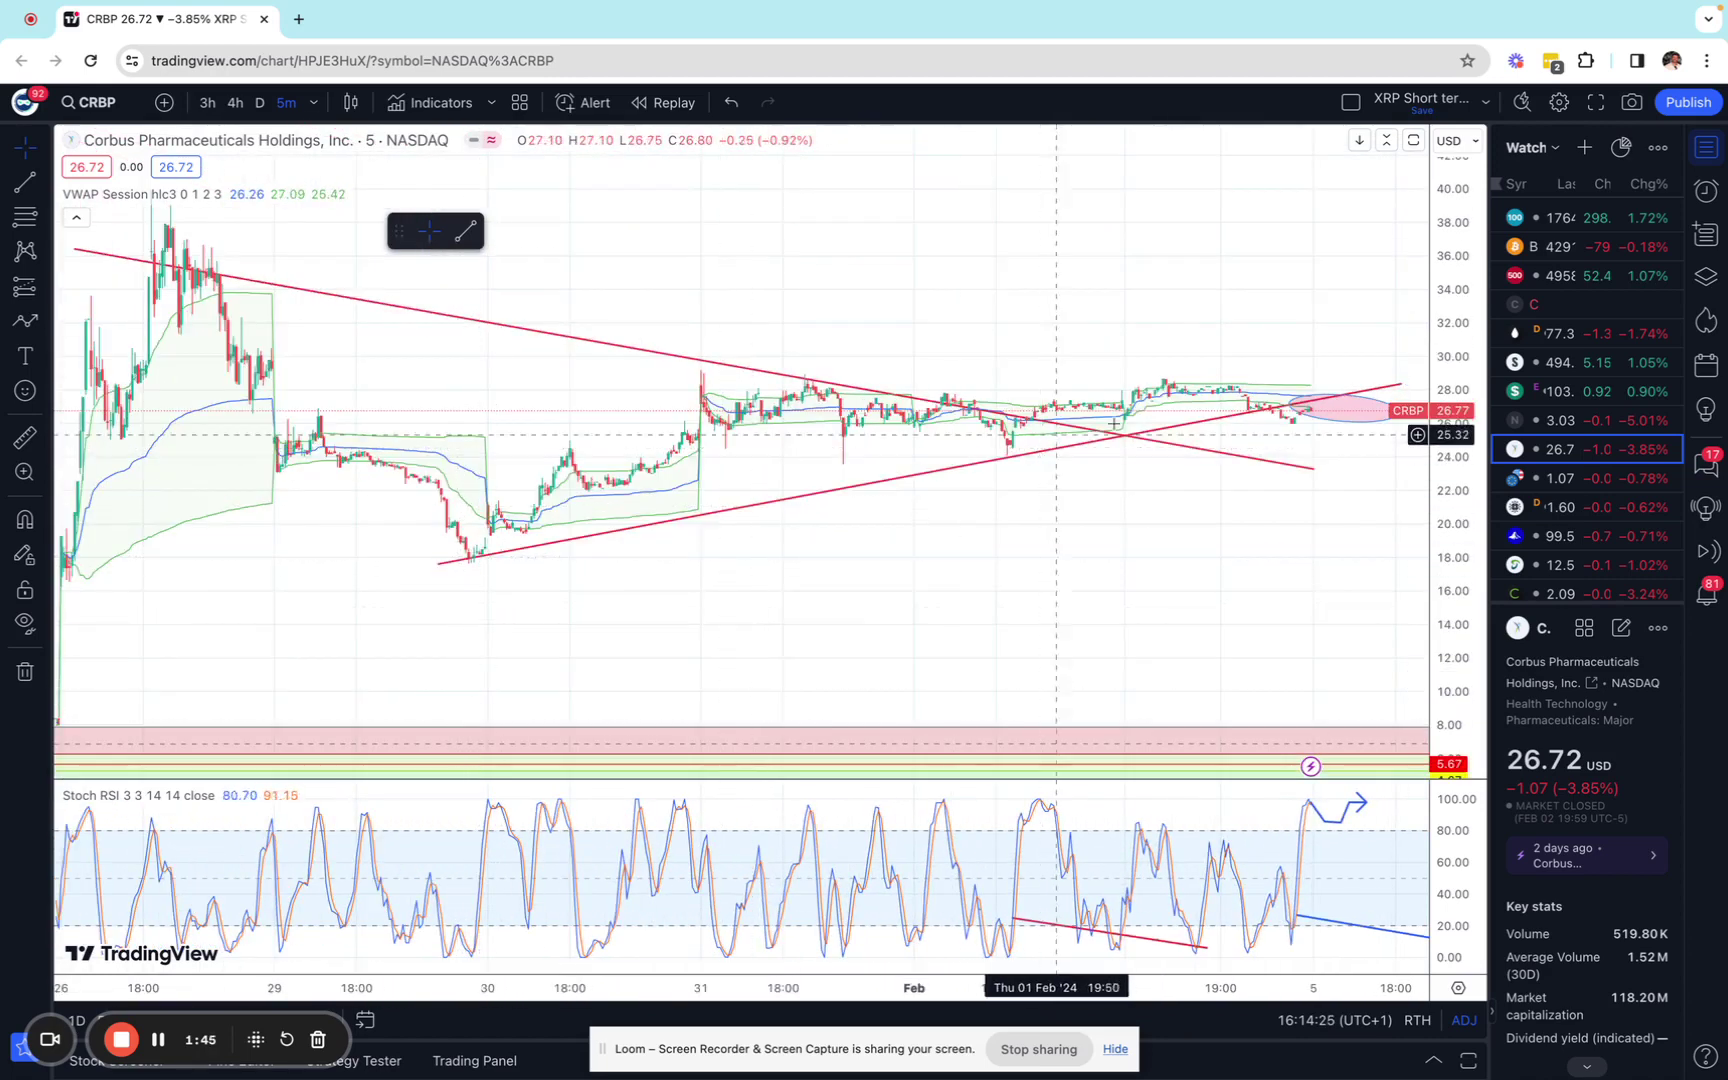
scroll(1058, 445, "up", 4)
scroll(1074, 568, "up", 4)
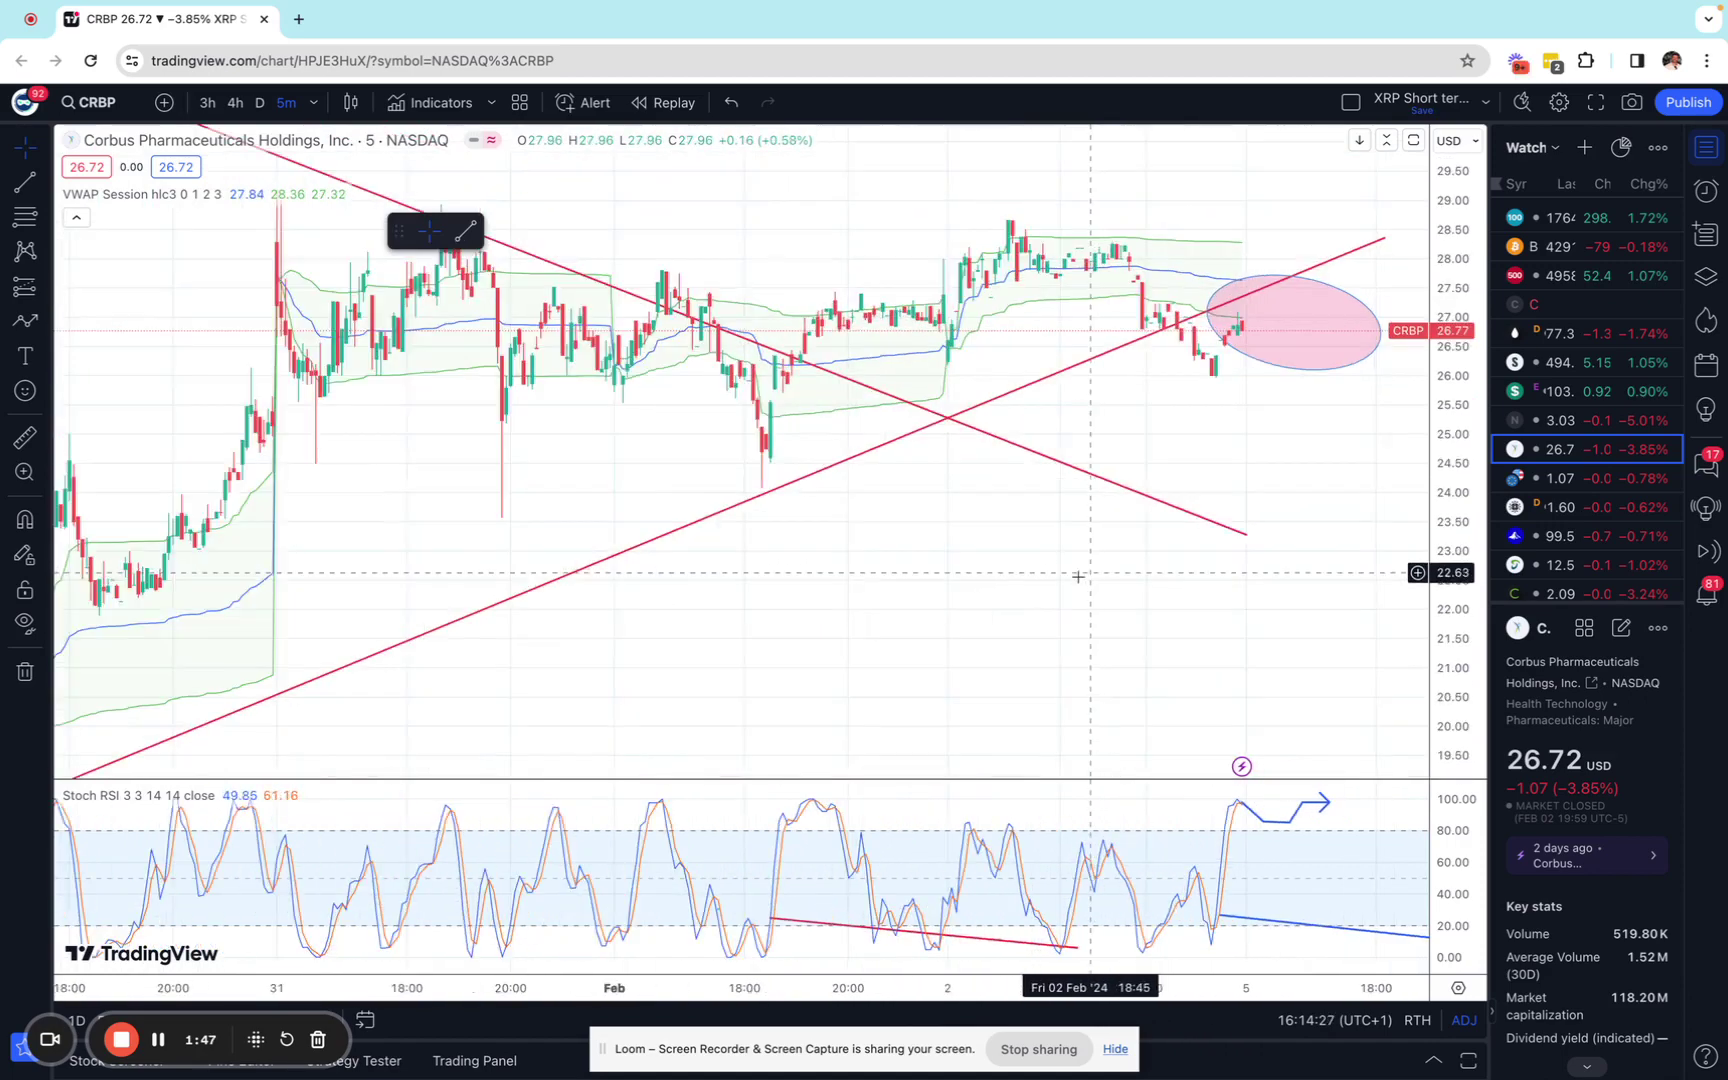
scroll(1078, 578, "down", 3)
scroll(945, 554, "down", 3)
scroll(810, 527, "down", 3)
scroll(730, 508, "down", 3)
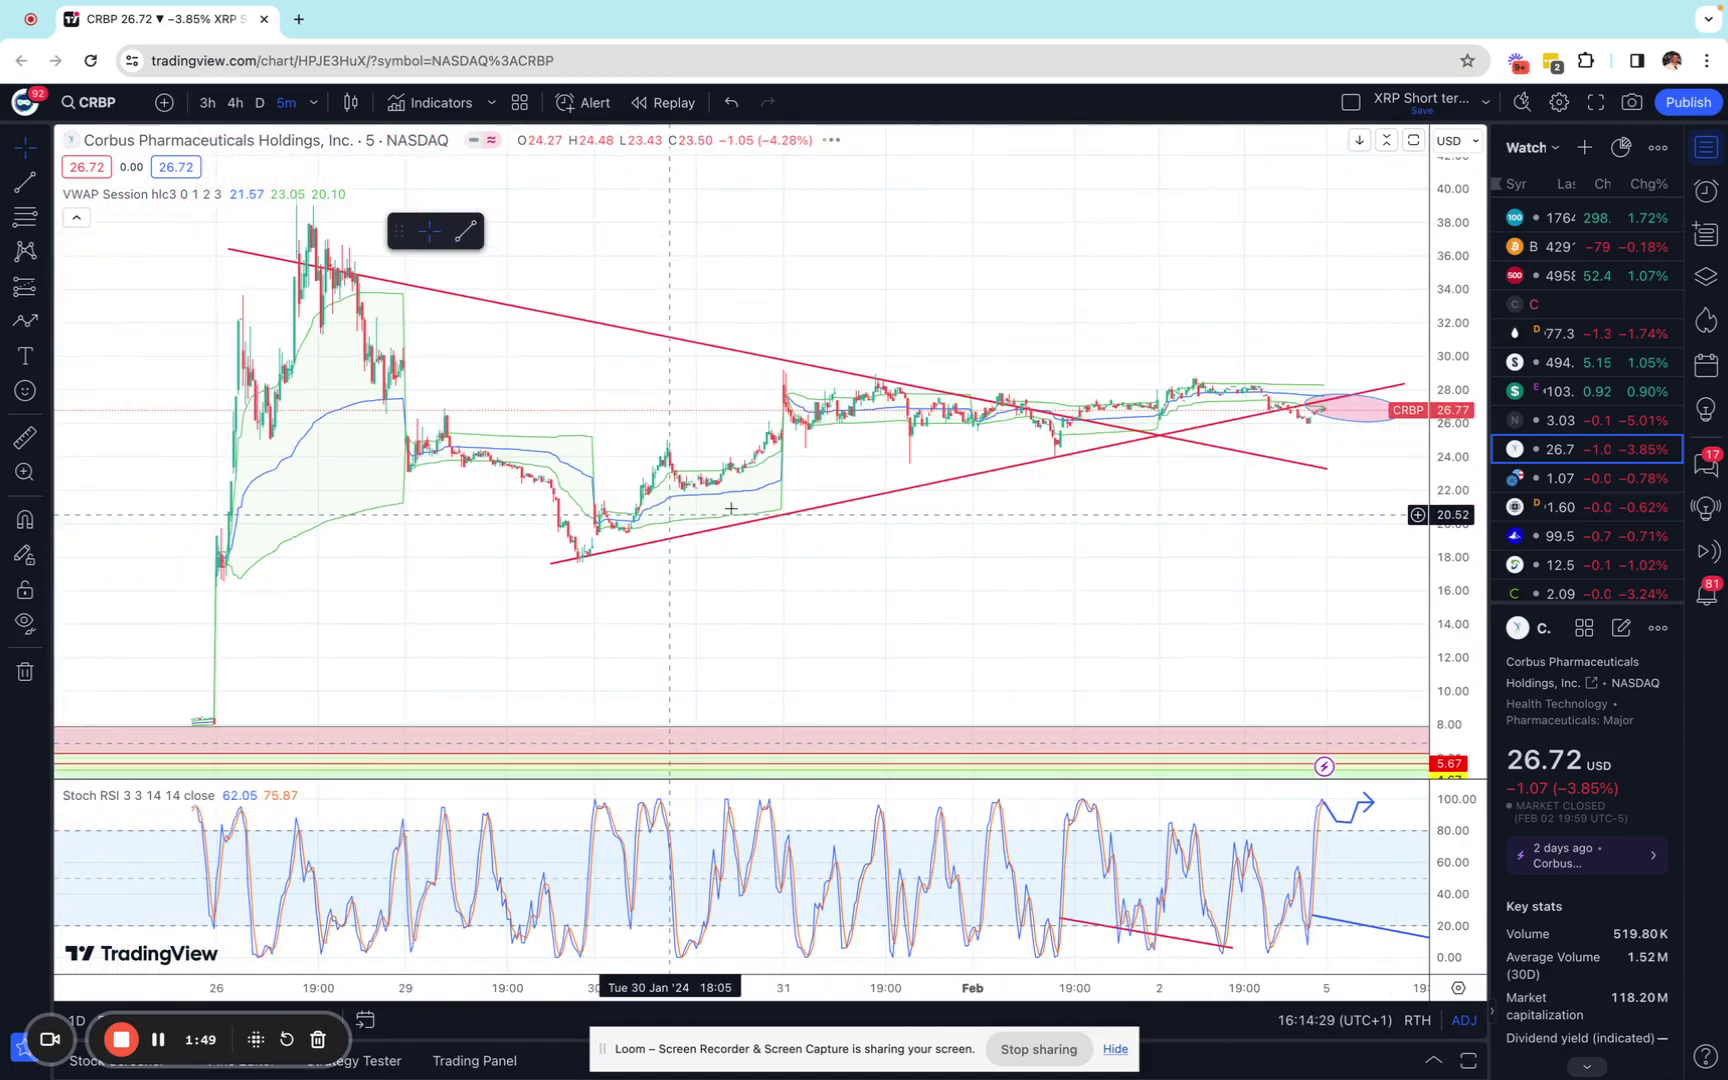
scroll(730, 509, "down", 1)
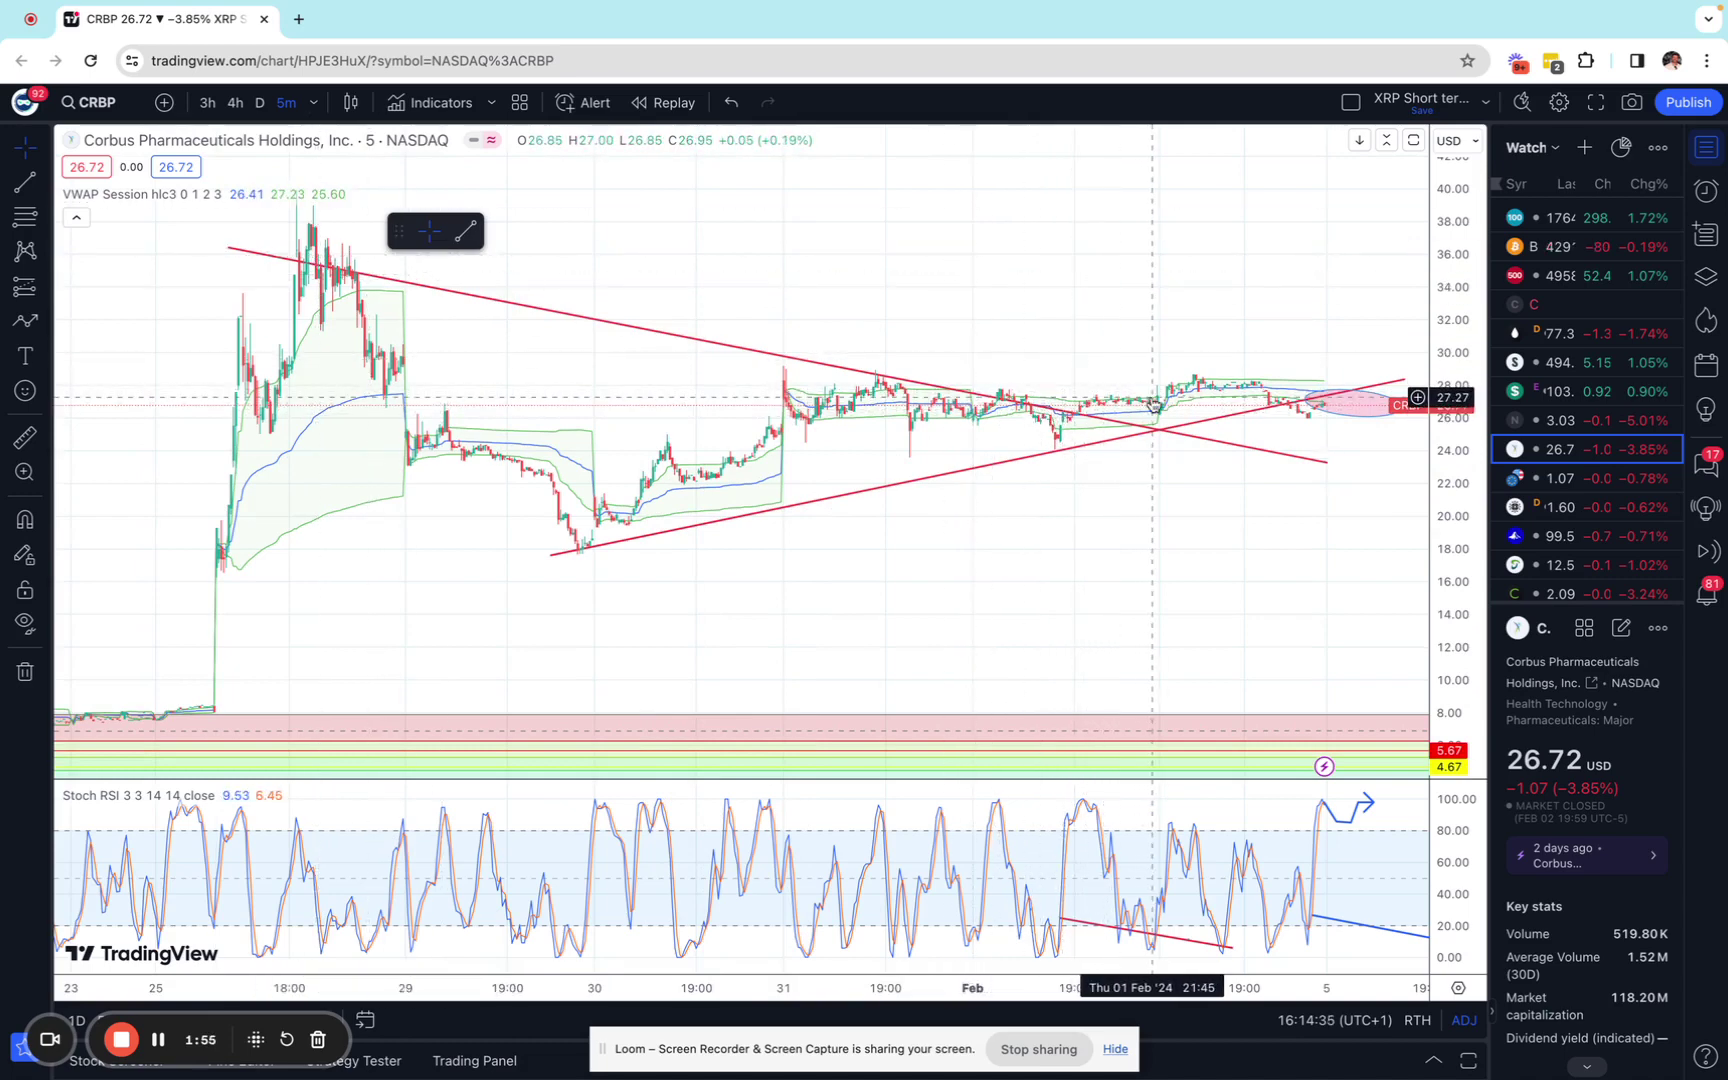
scroll(945, 513, "up", 4)
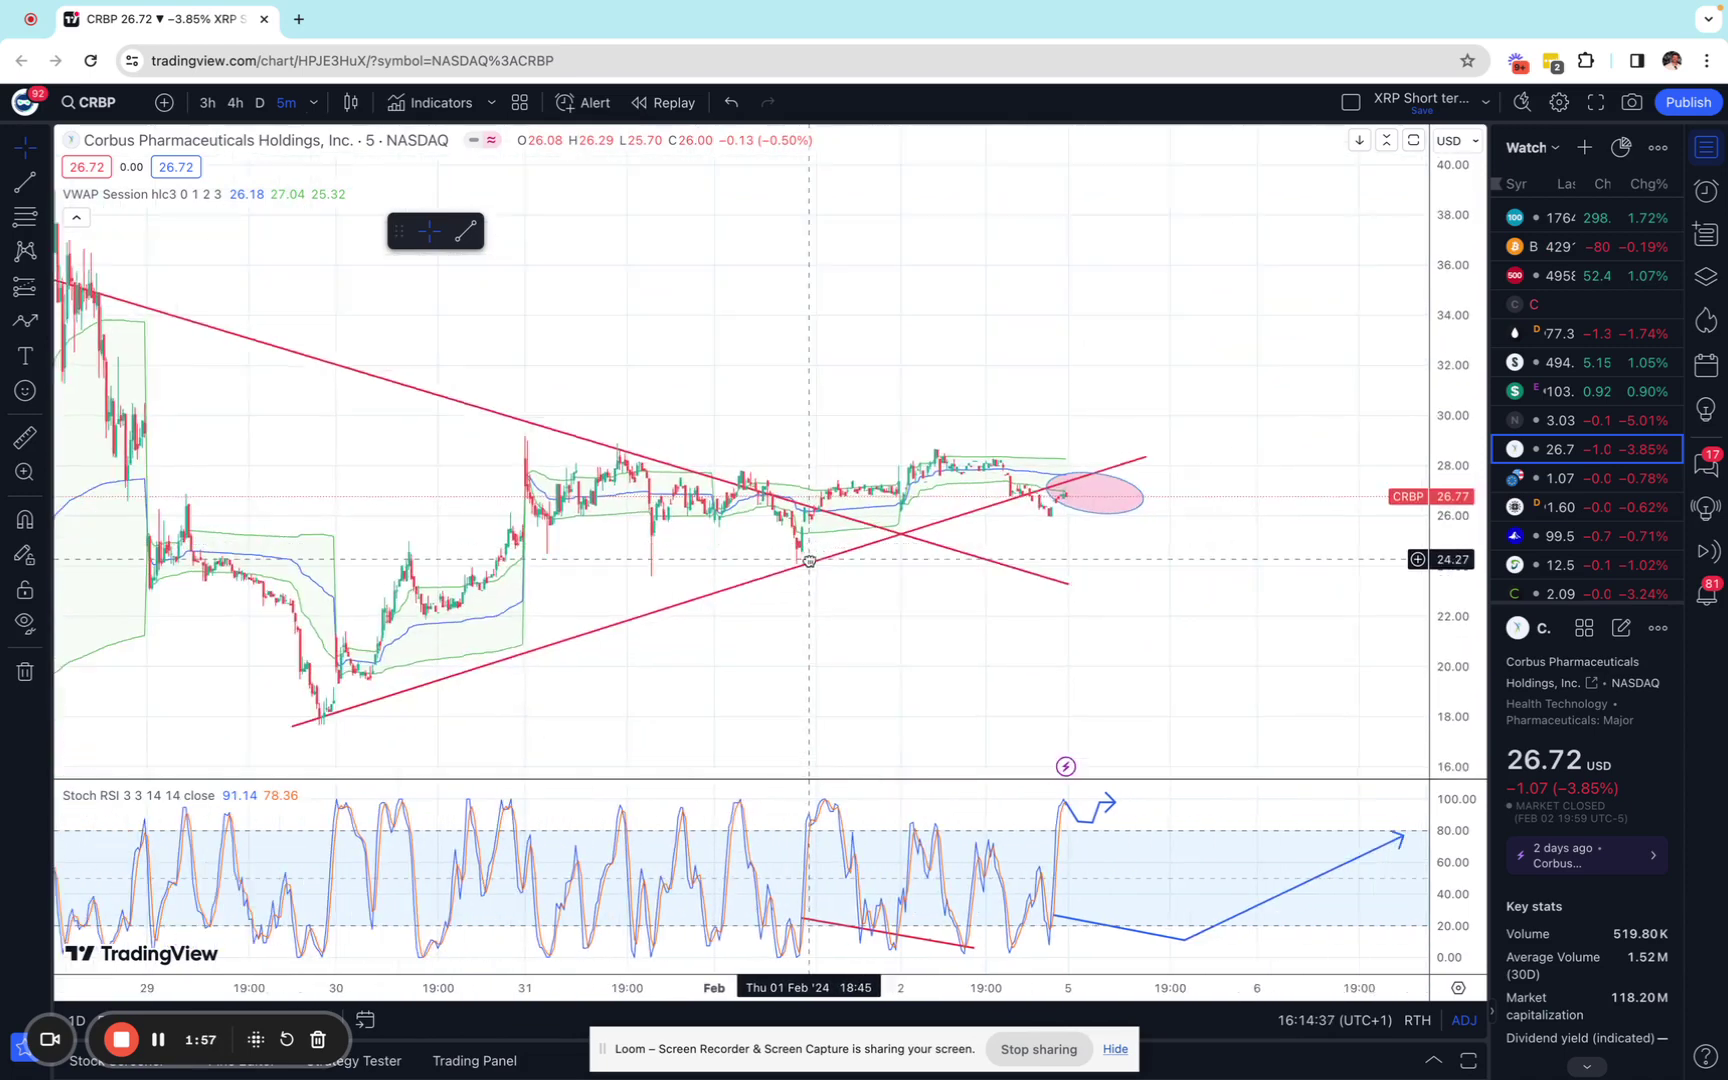
scroll(810, 561, "up", 1)
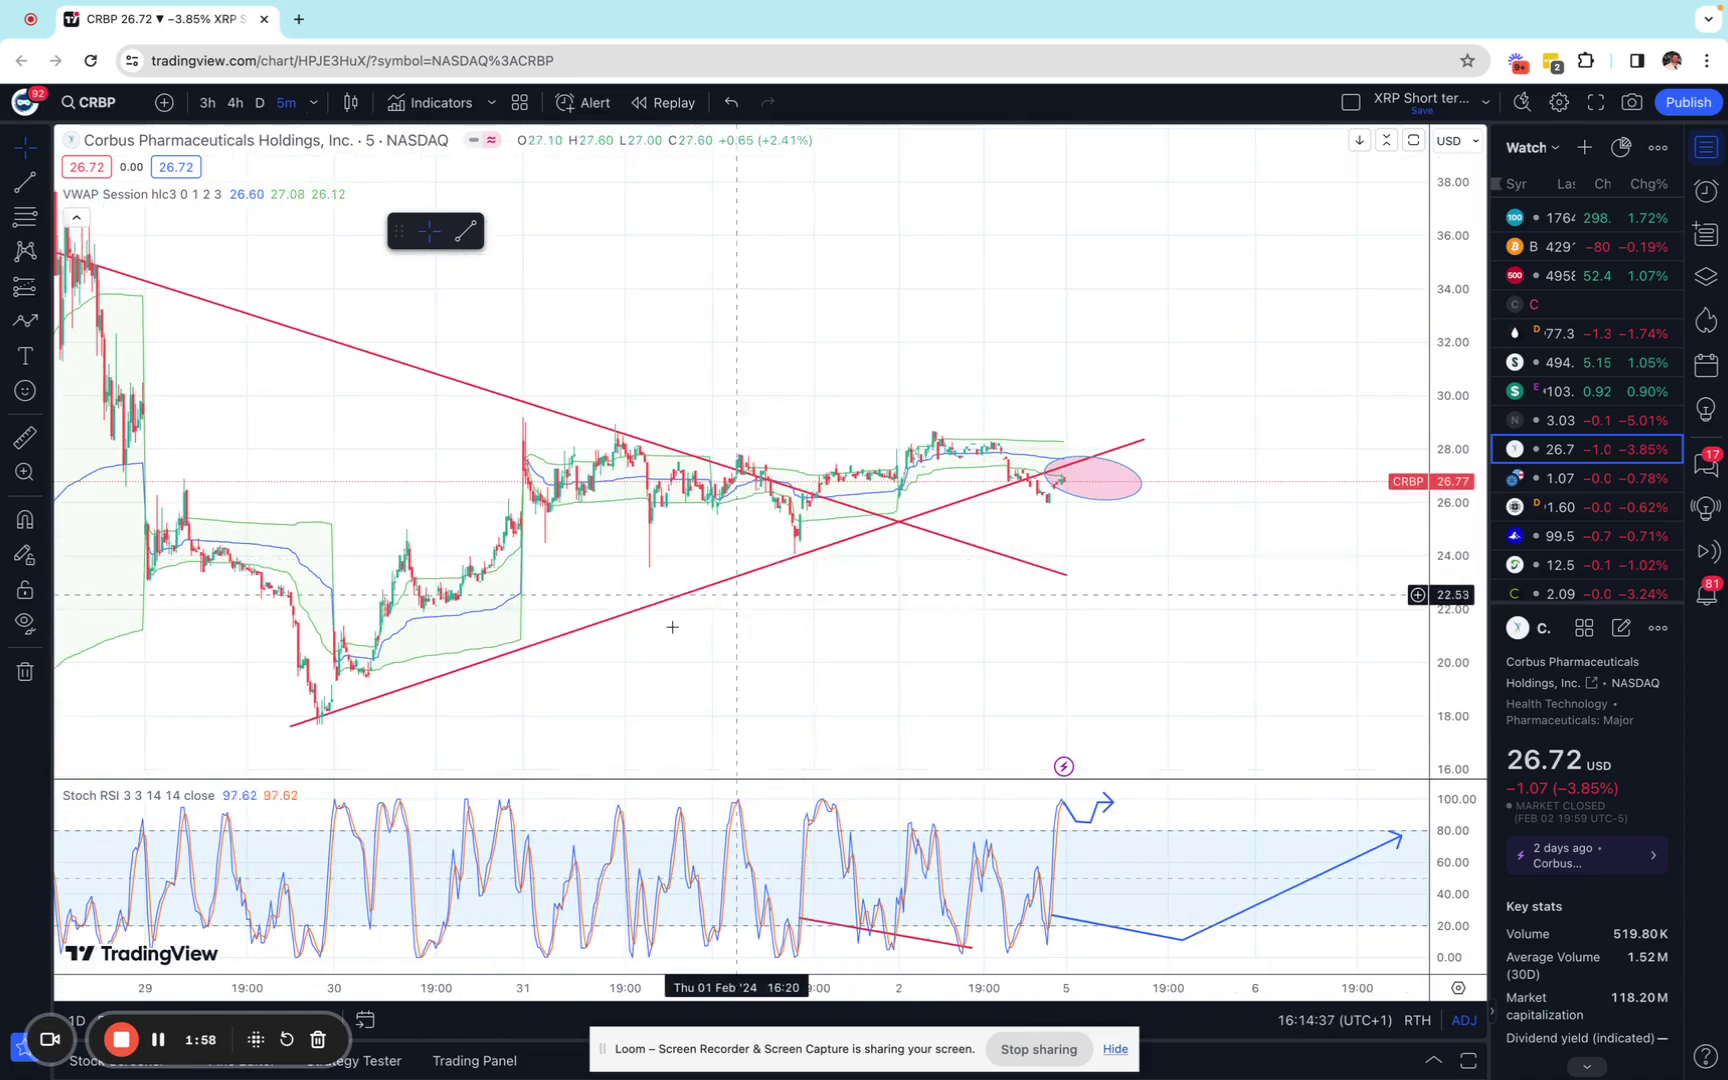
left_click(1073, 470)
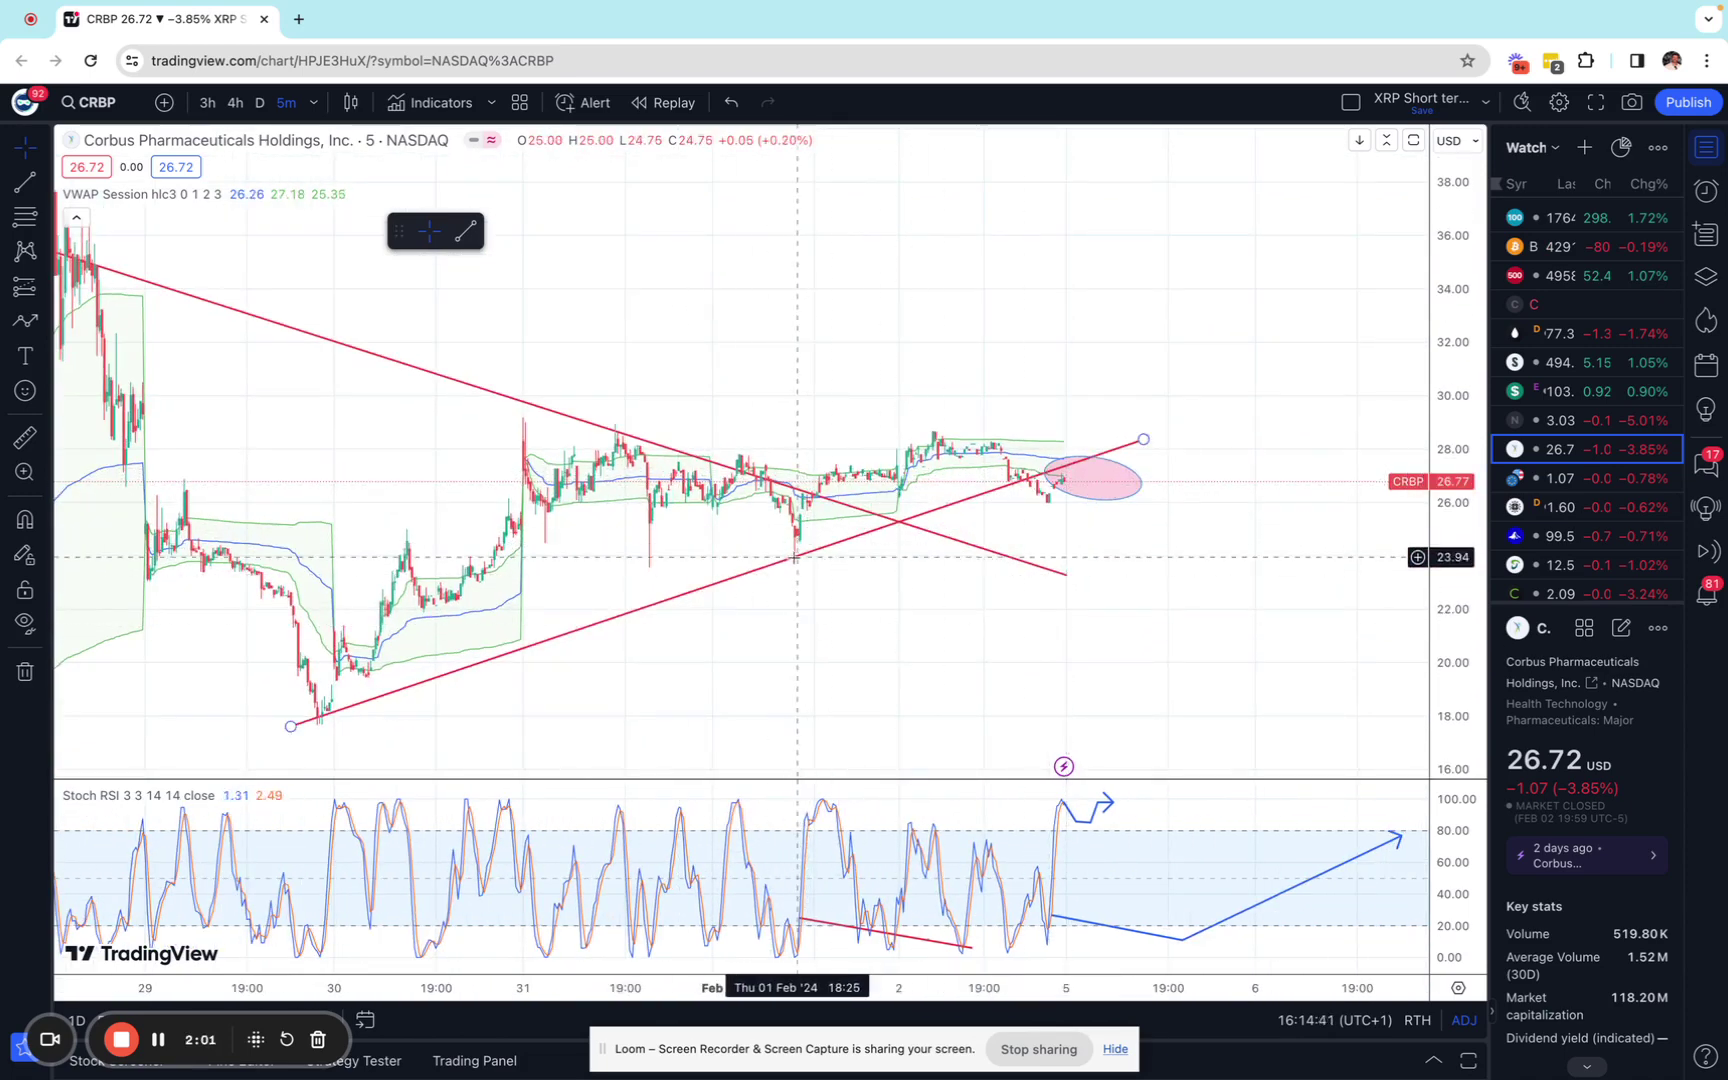
left_click(662, 455)
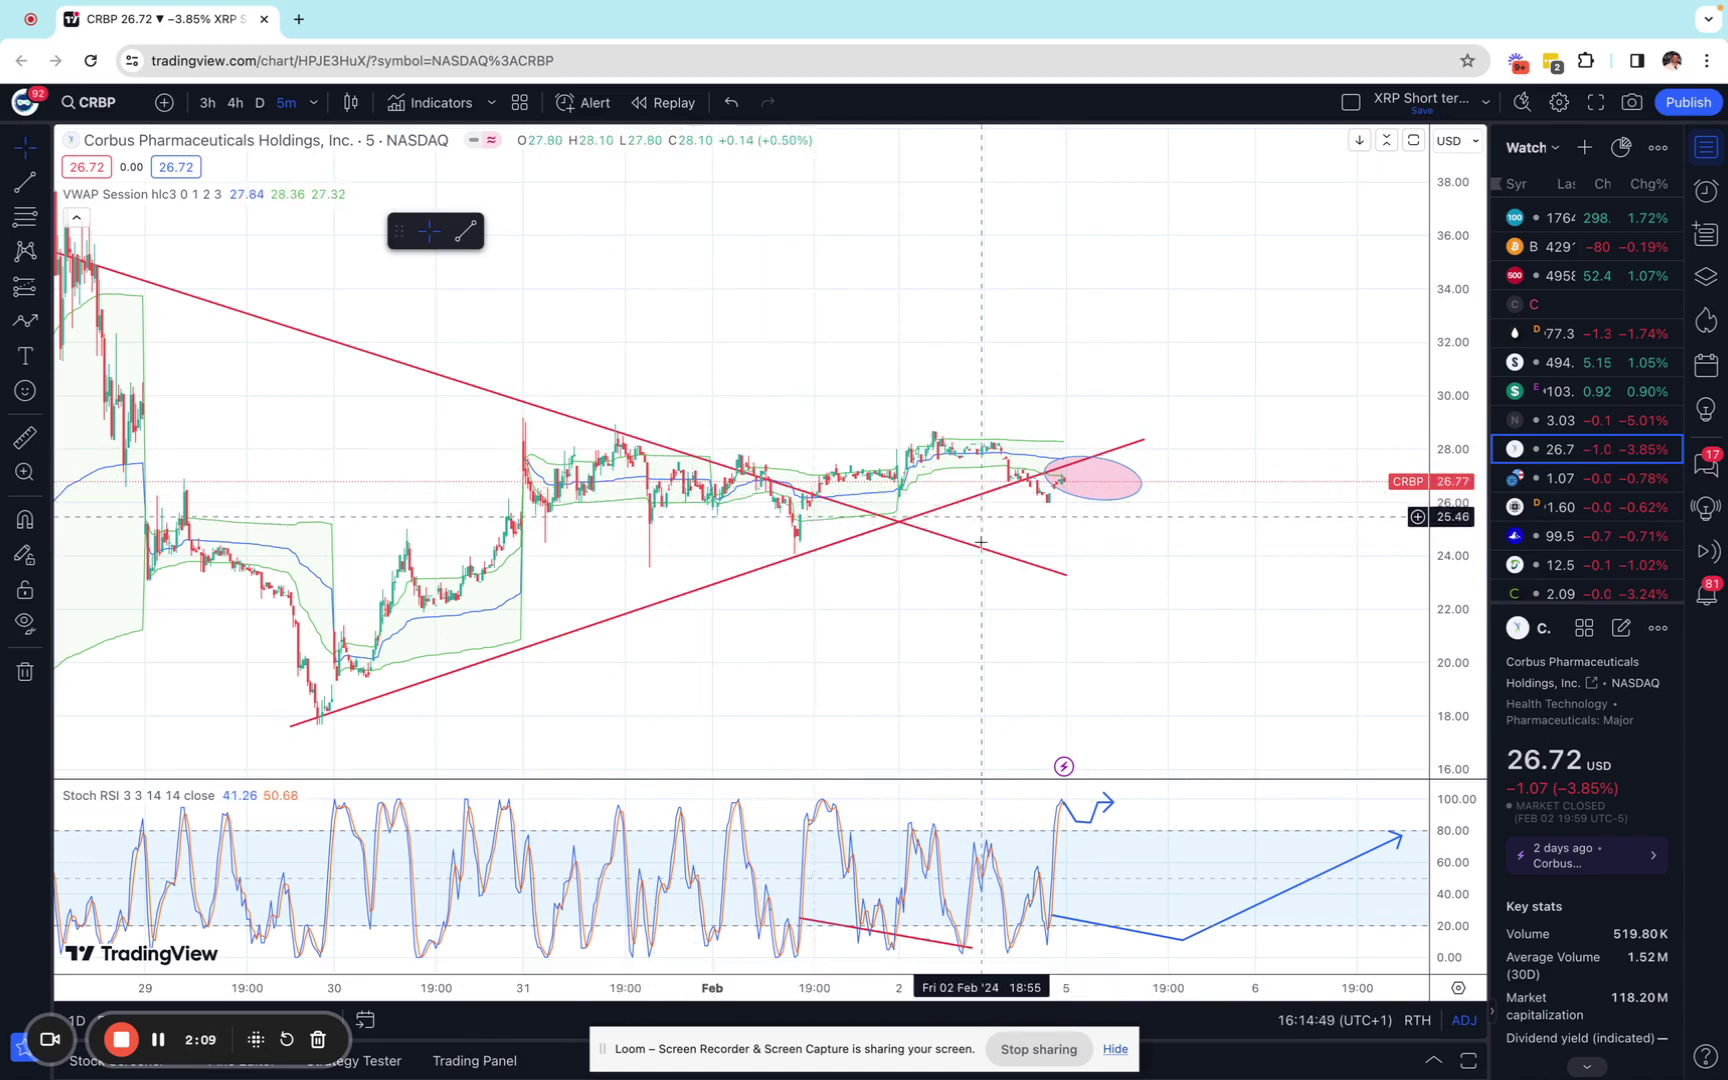
scroll(981, 546, "up", 3)
scroll(972, 554, "up", 3)
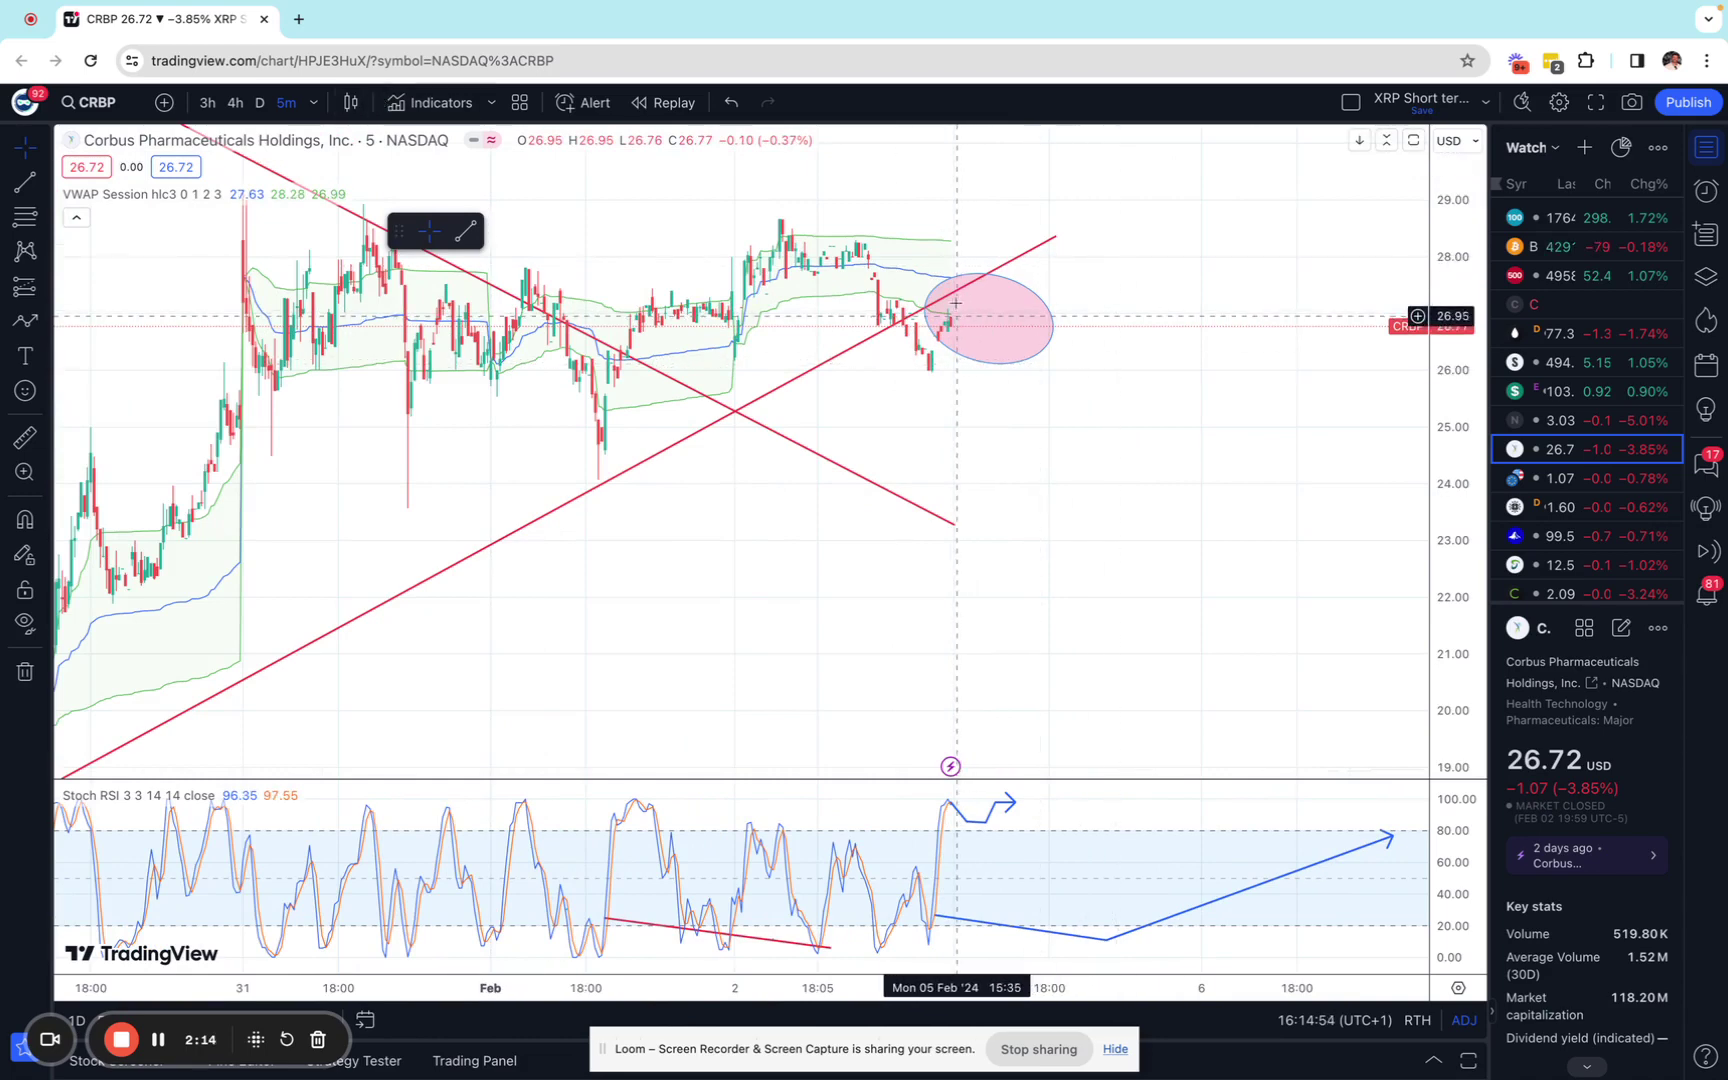
mouse_move(962, 294)
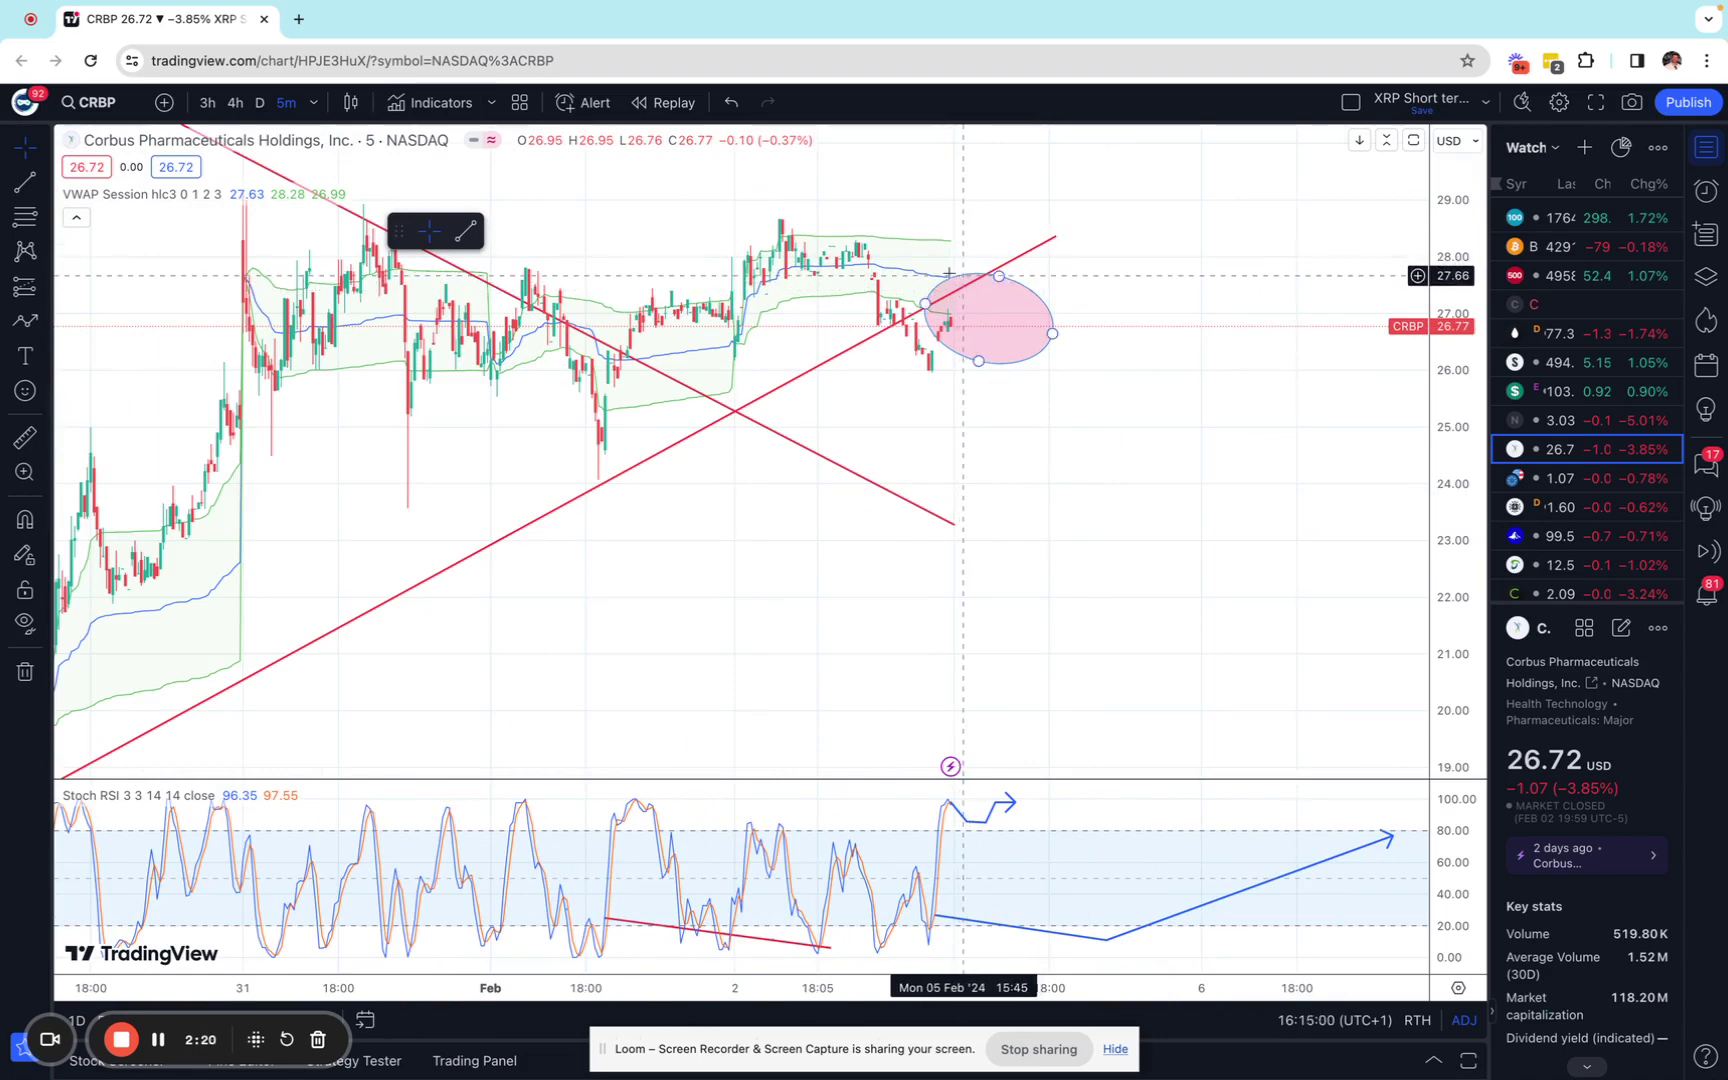
mouse_move(1092, 480)
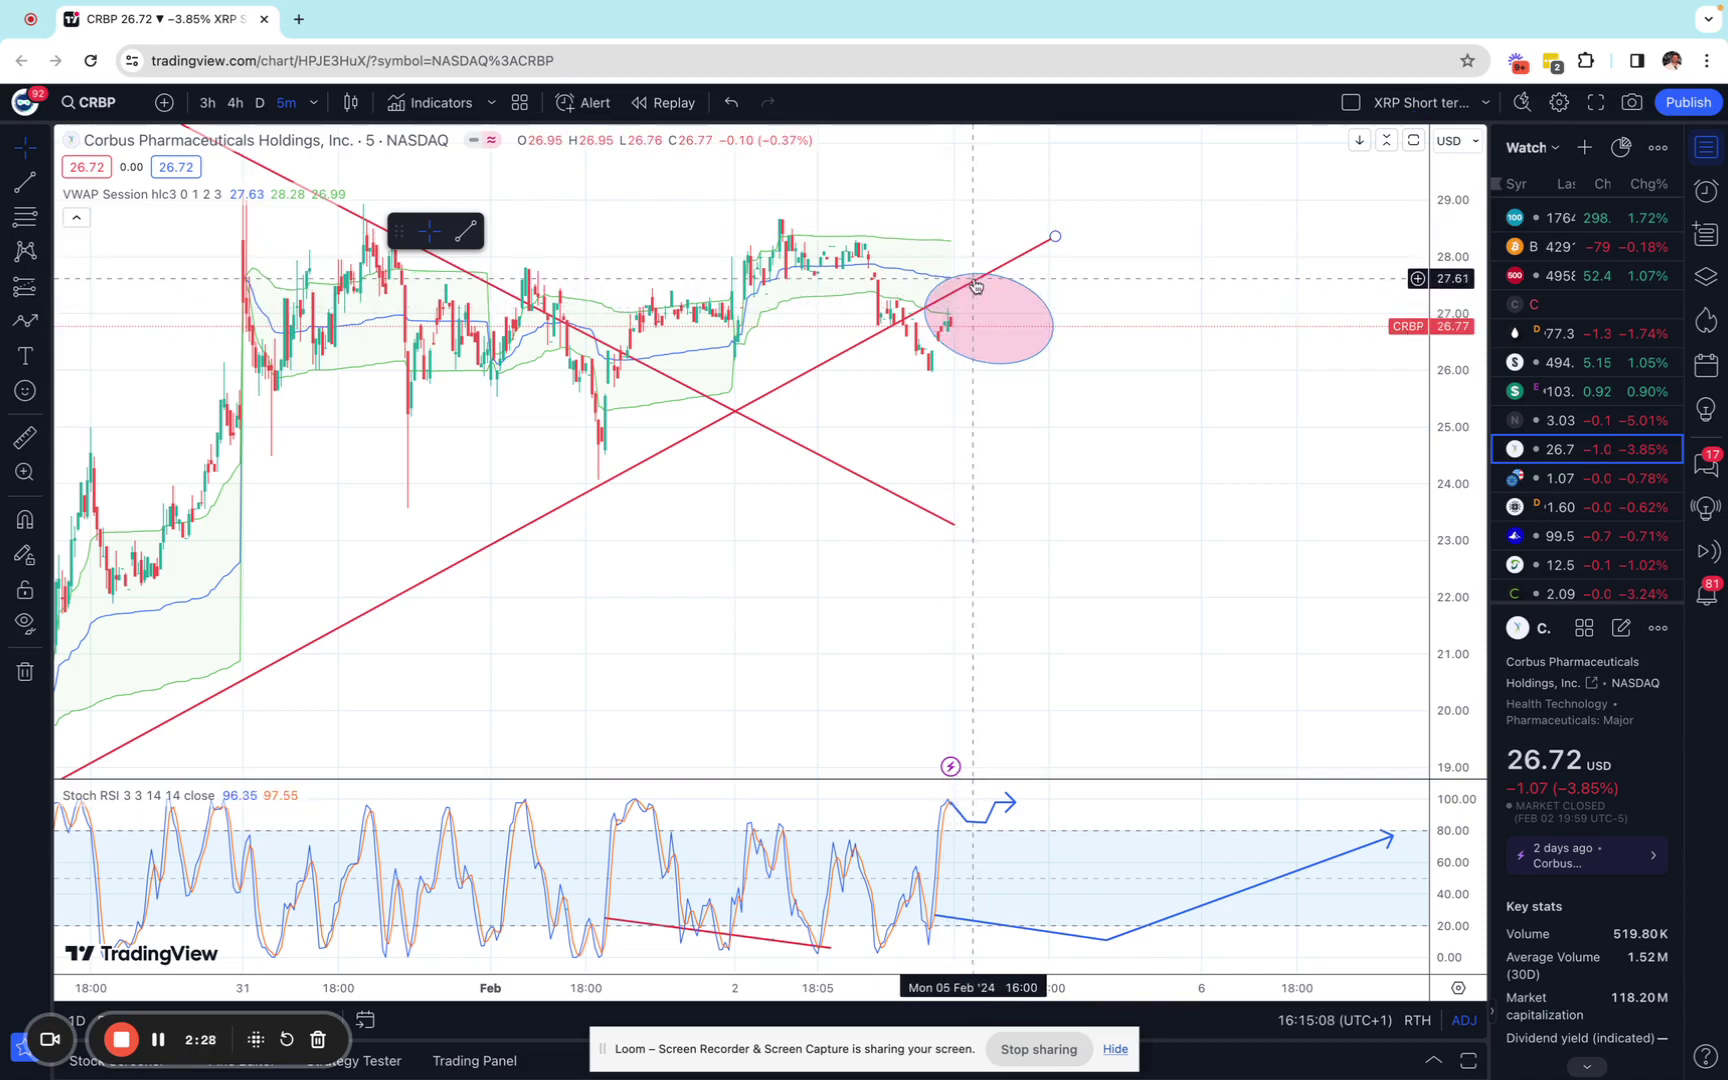
Step: With the Brush, draw a blue arrow down from the pink zone toward about 24.3
left_click(30, 319)
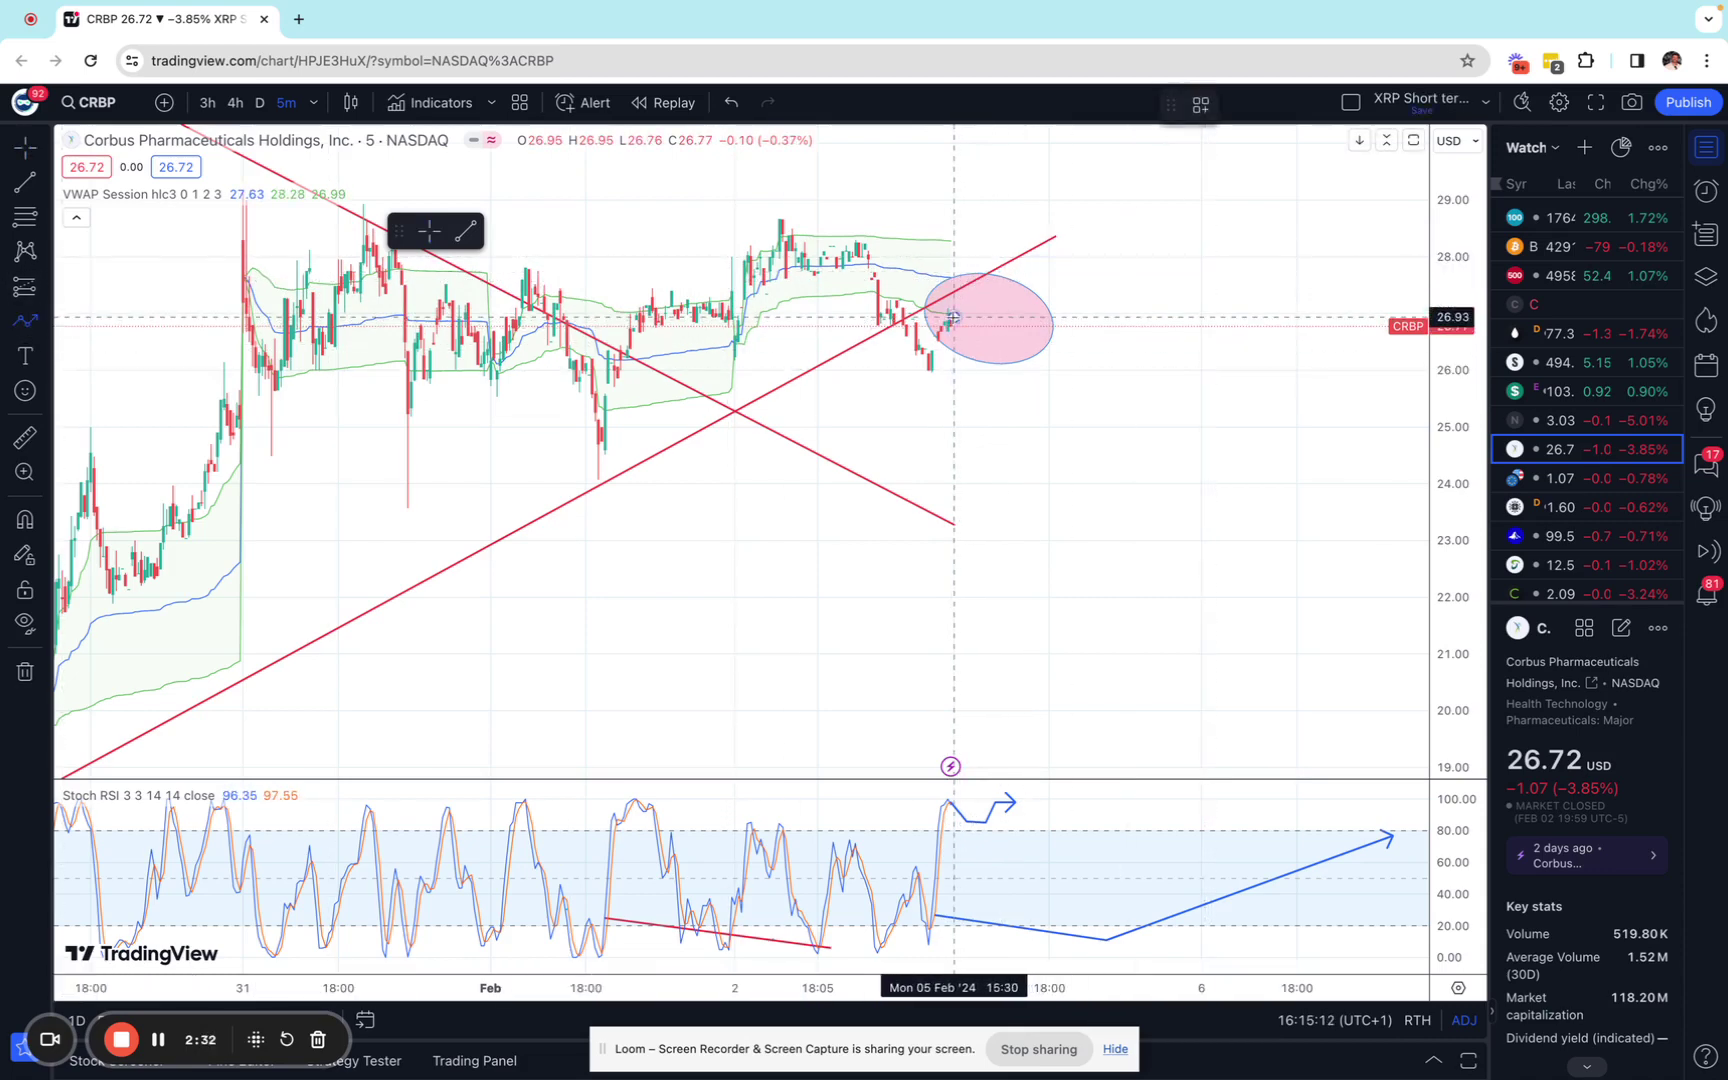
left_click_drag(950, 318, 988, 460)
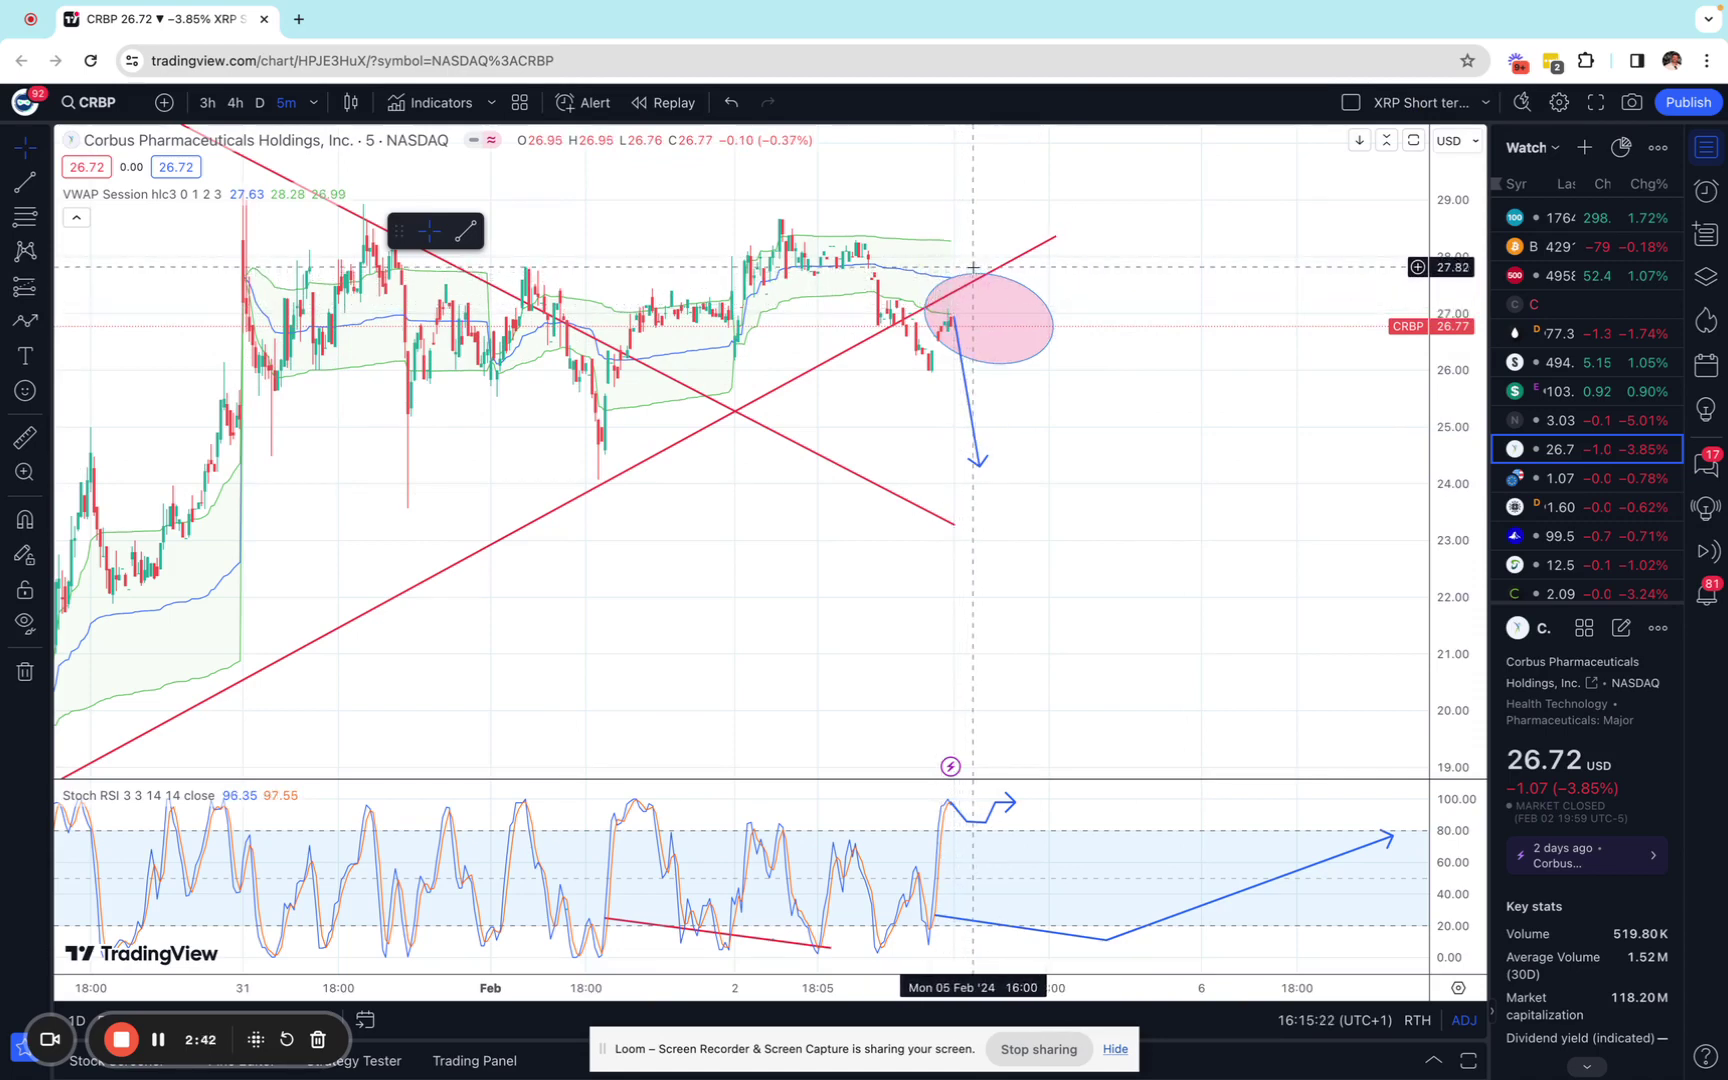
Step: Set the interval to 1 day and recentre the chart on the 2024 price spike
left_click(313, 103)
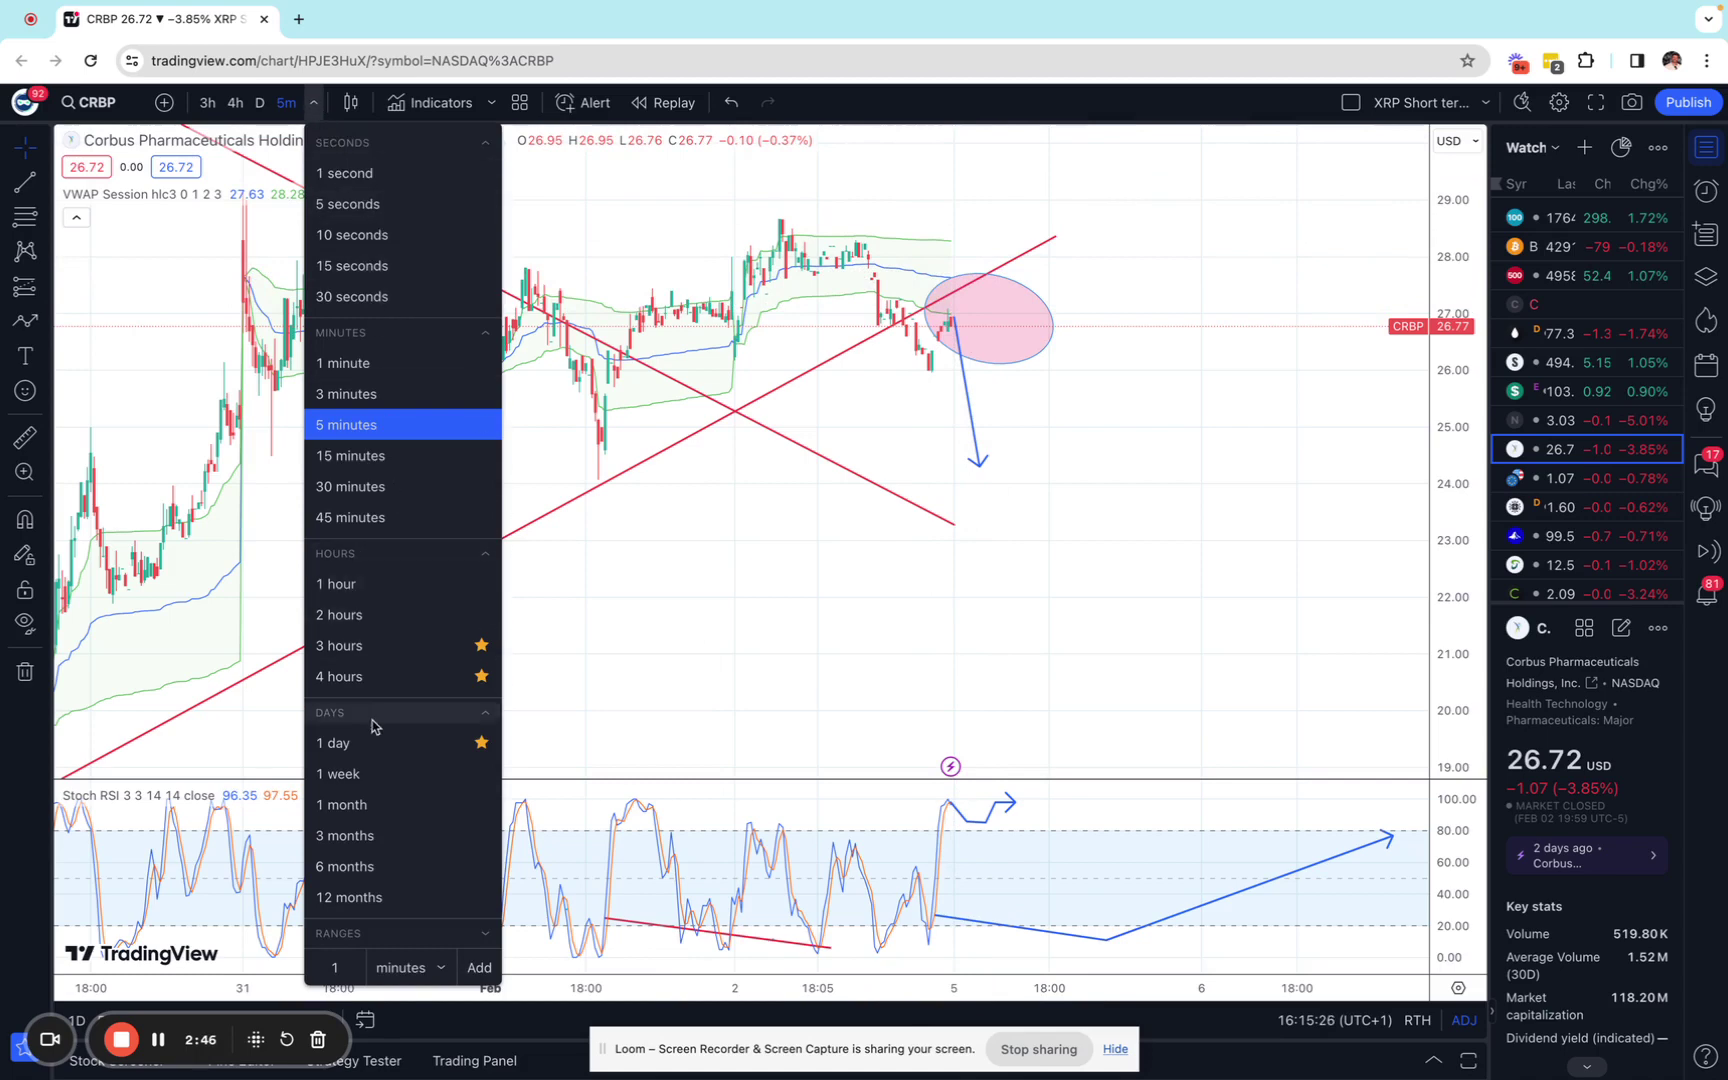
left_click(333, 742)
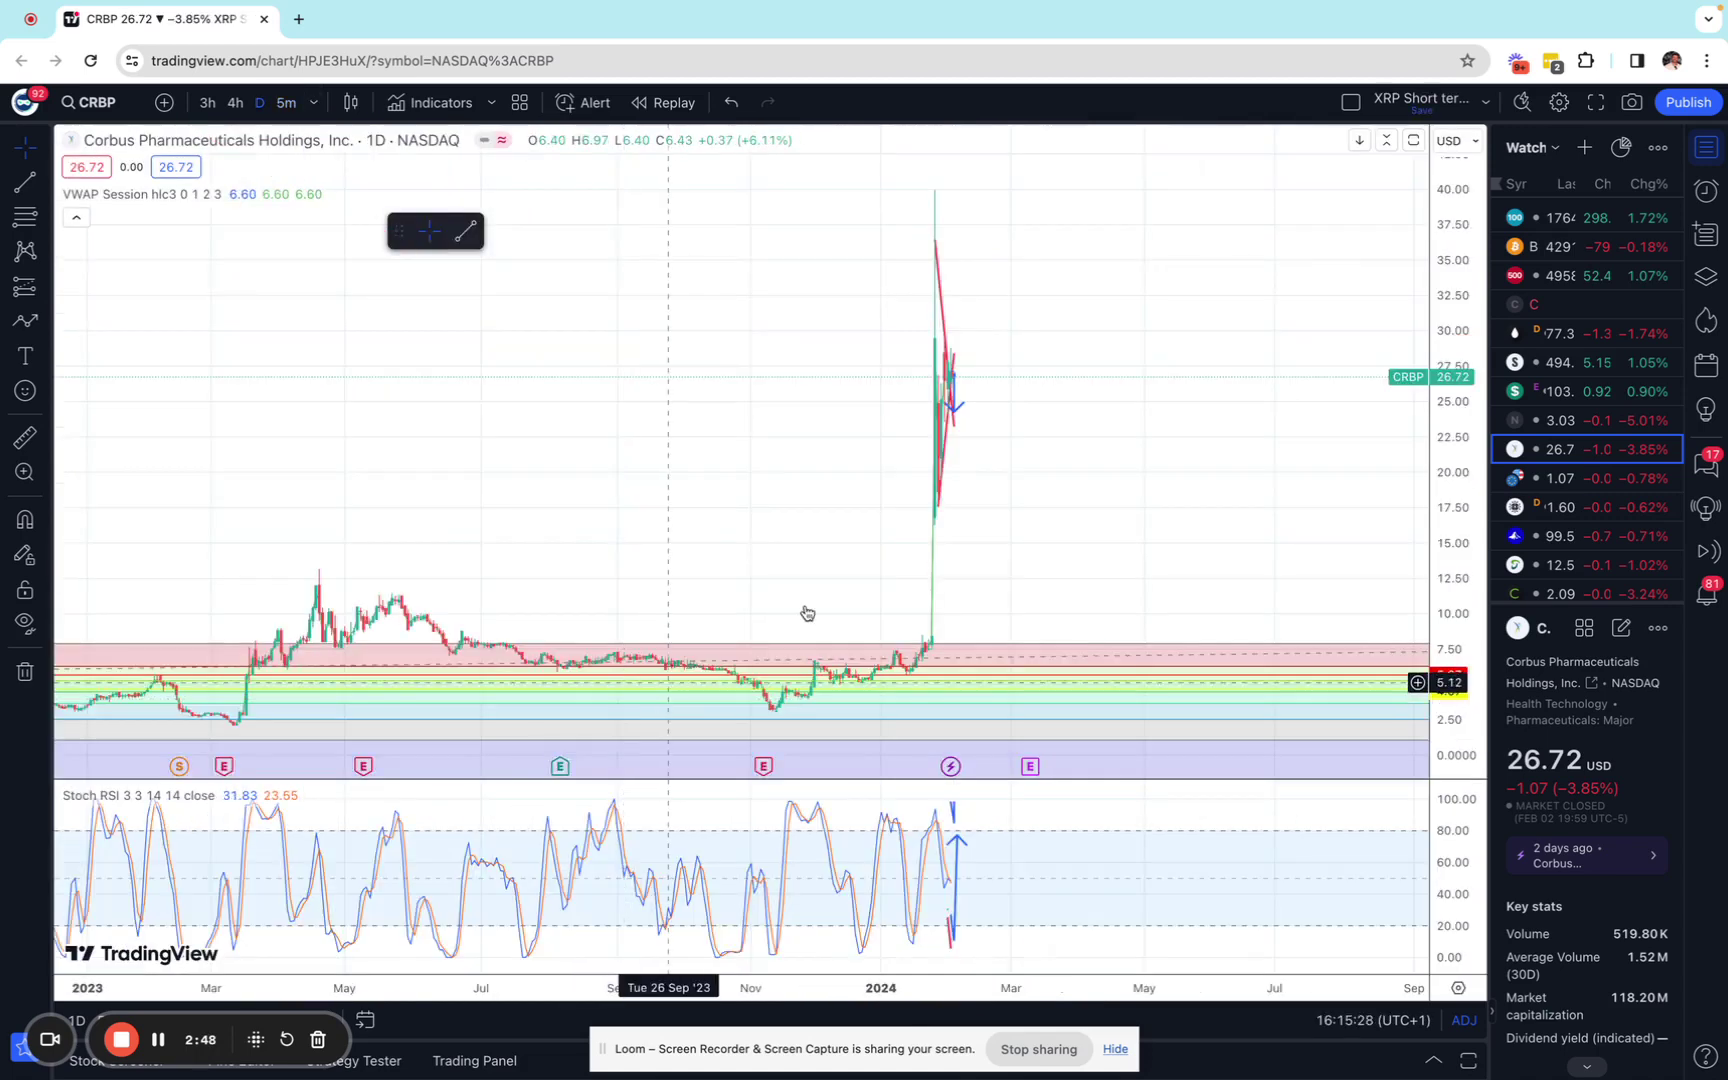
scroll(810, 608, "up", 4)
left_click_drag(1081, 676, 850, 886)
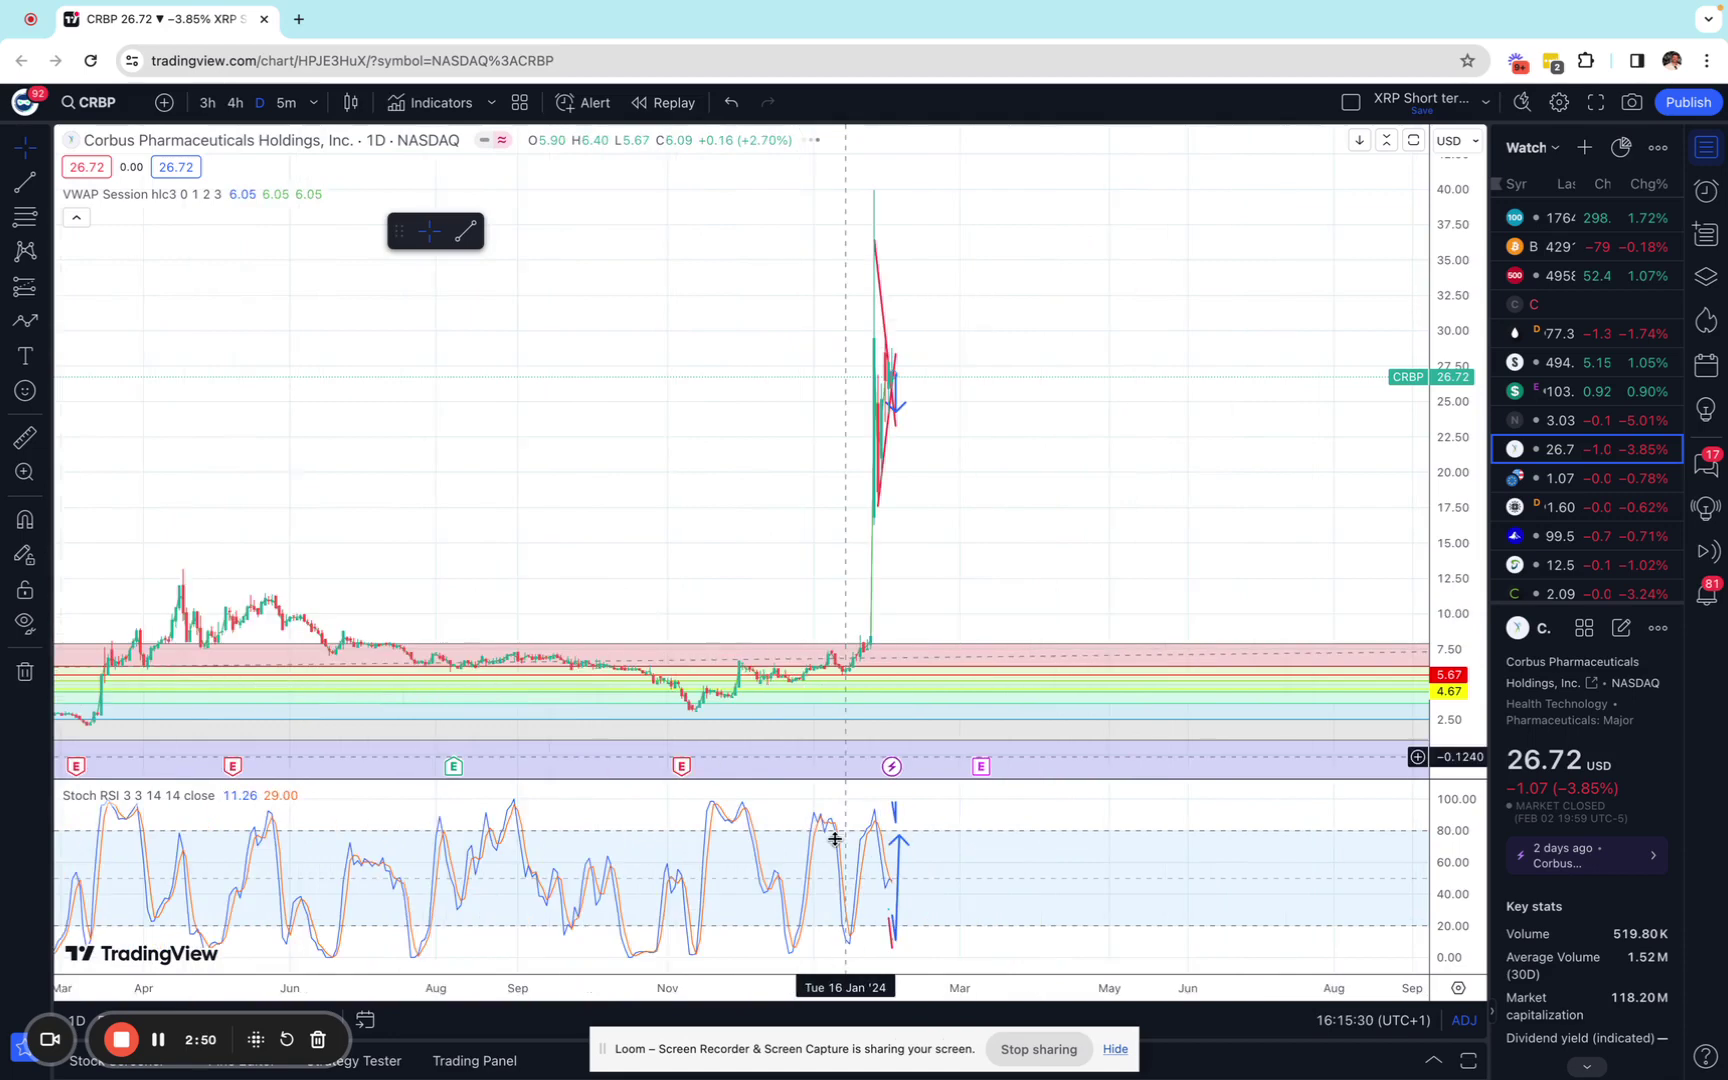